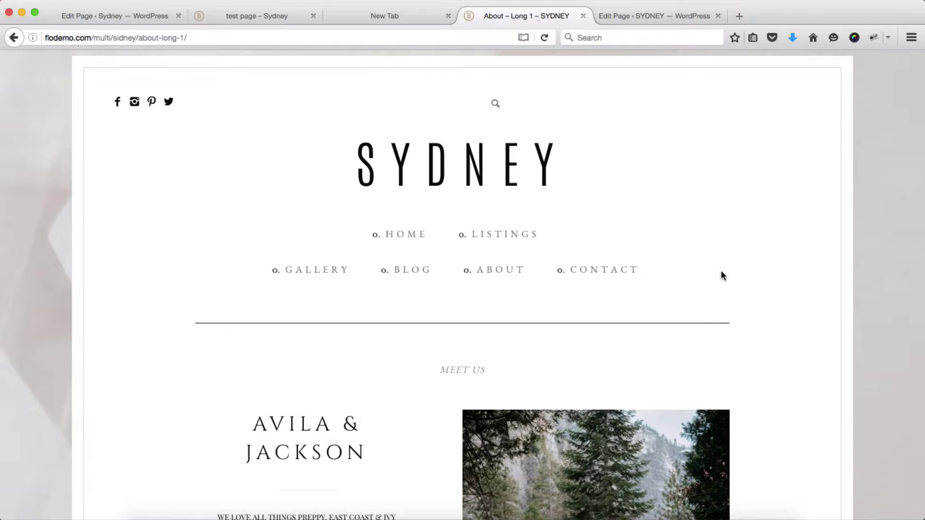
Look through the About – Long 1 demo page from its header down to the footer.
scroll(721, 271, down, 3)
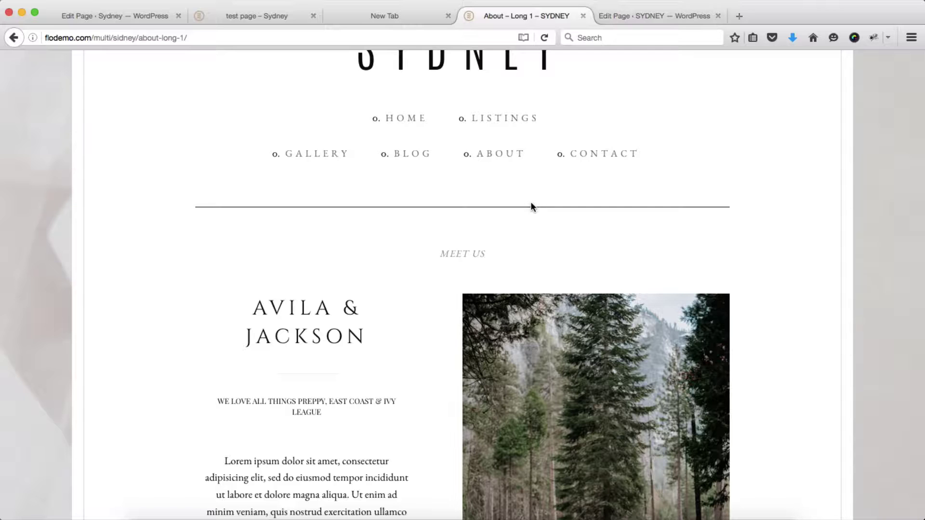
scroll(531, 203, down, 3)
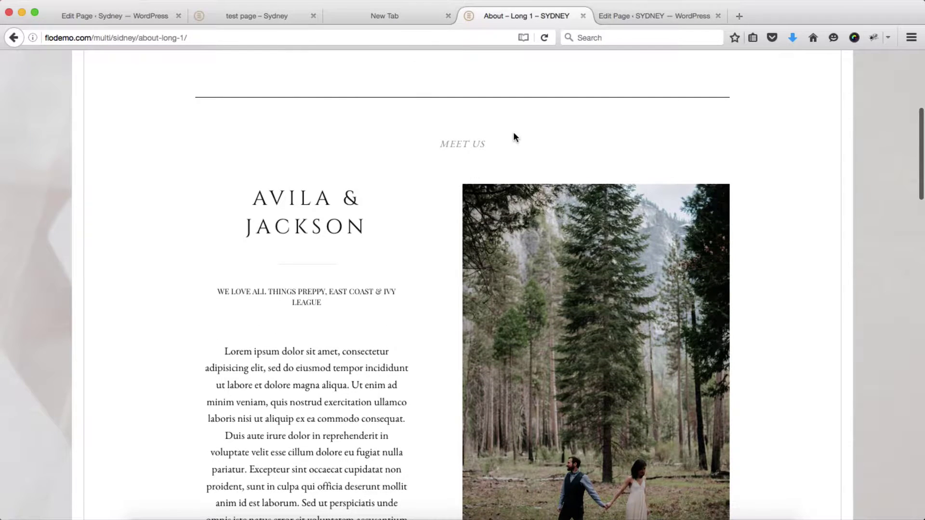
scroll(514, 138, down, 20)
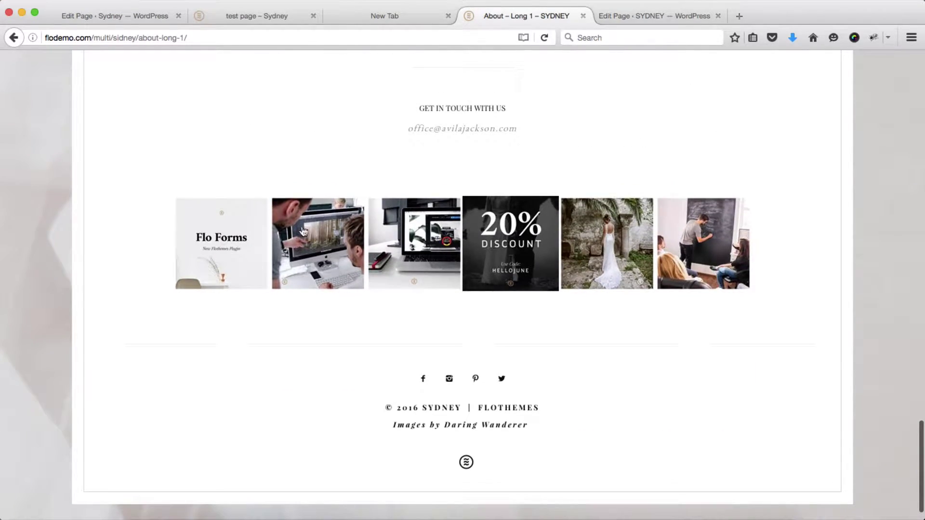
scroll(508, 194, up, 20)
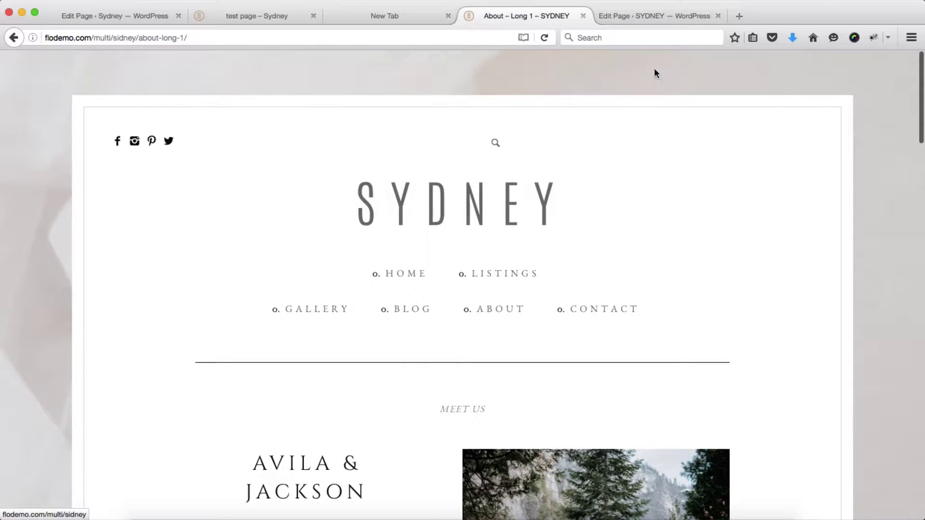
Paste the demo page's copied shortcode content into the test page's text editor and update the page.
click(611, 18)
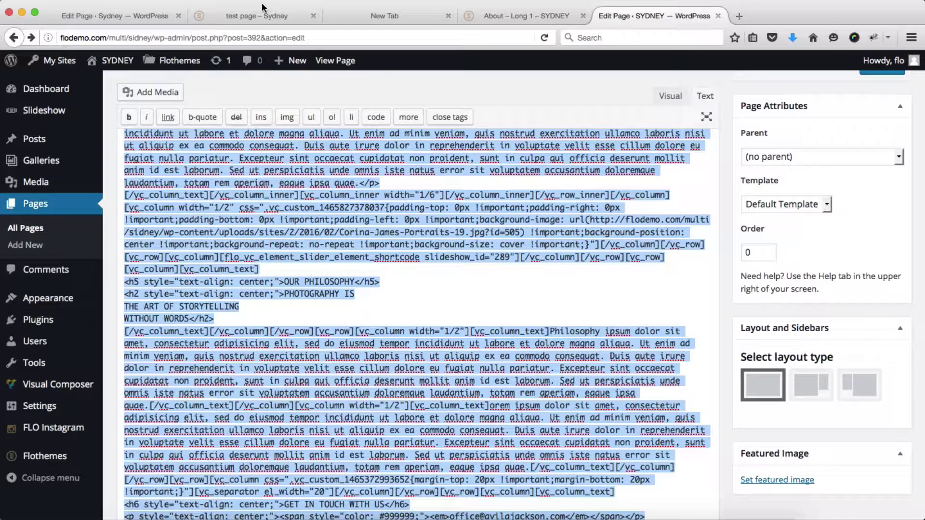
click(128, 15)
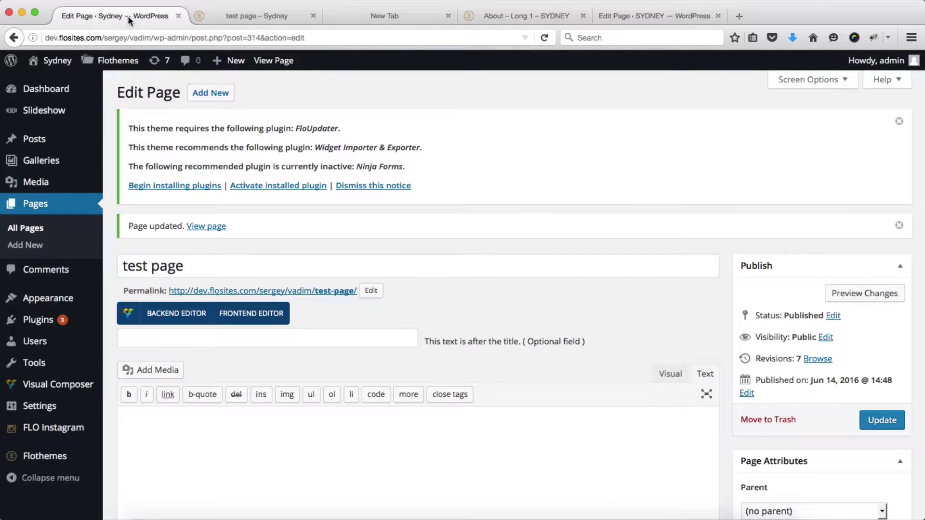
scroll(526, 288, down, 5)
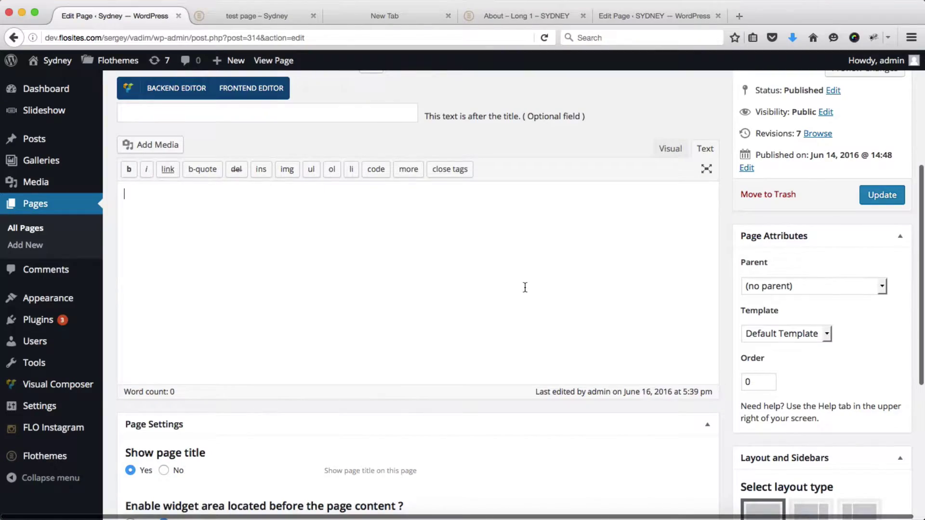
key(super+v)
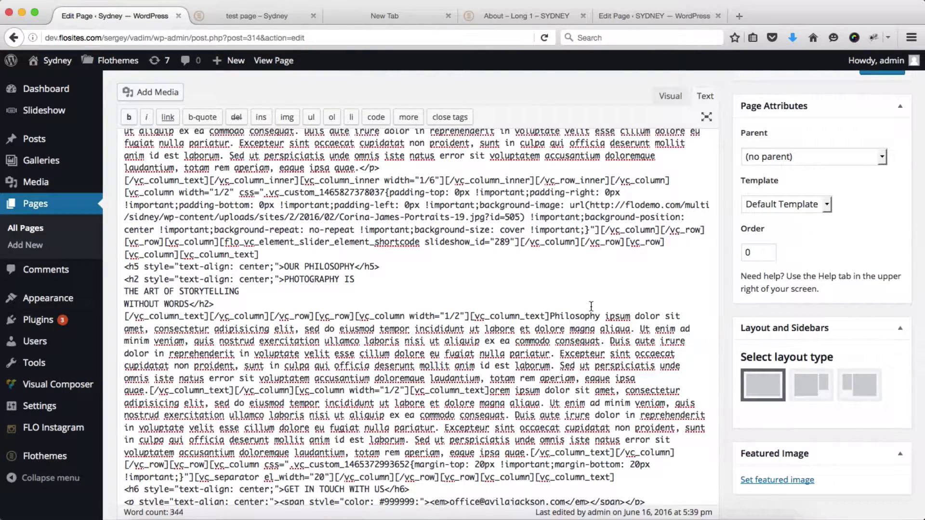
scroll(591, 306, up, 6)
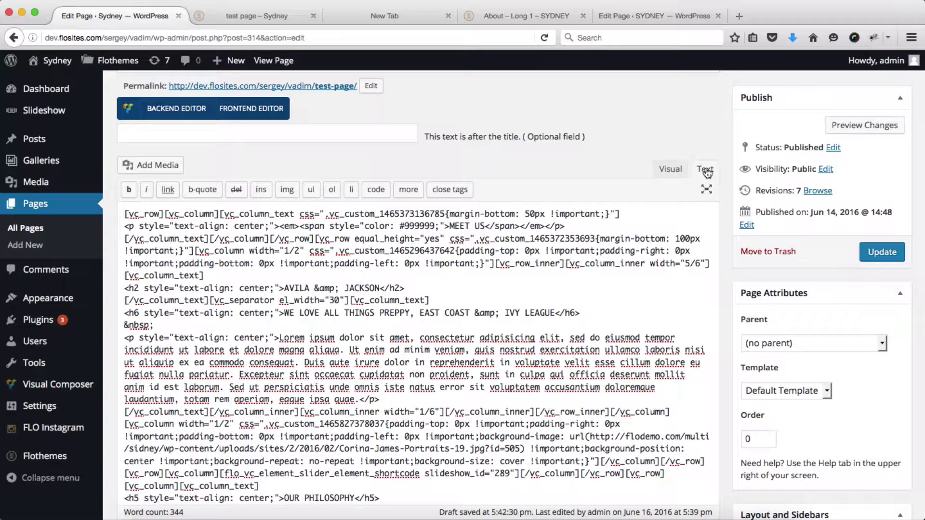
click(882, 252)
Reload the live test page and check its imported layout from the intro section down to the Instagram images.
click(221, 19)
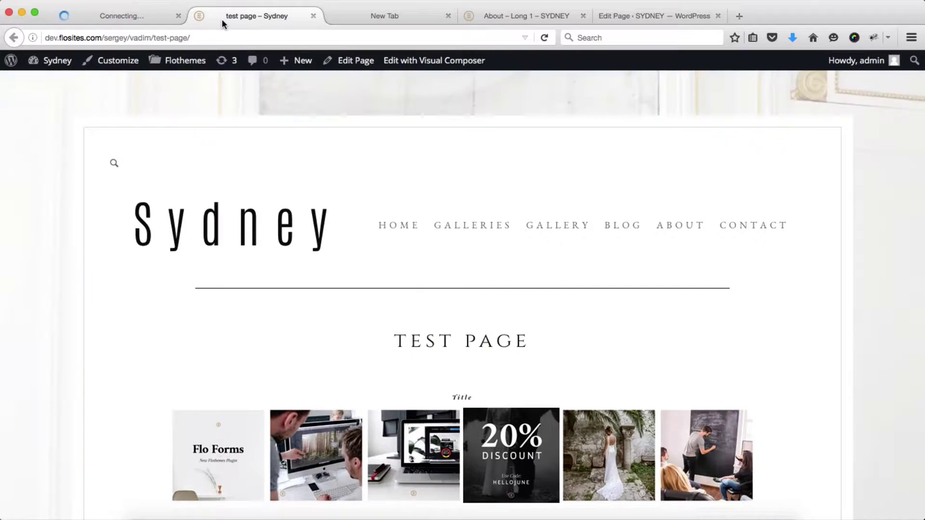
key(super+r)
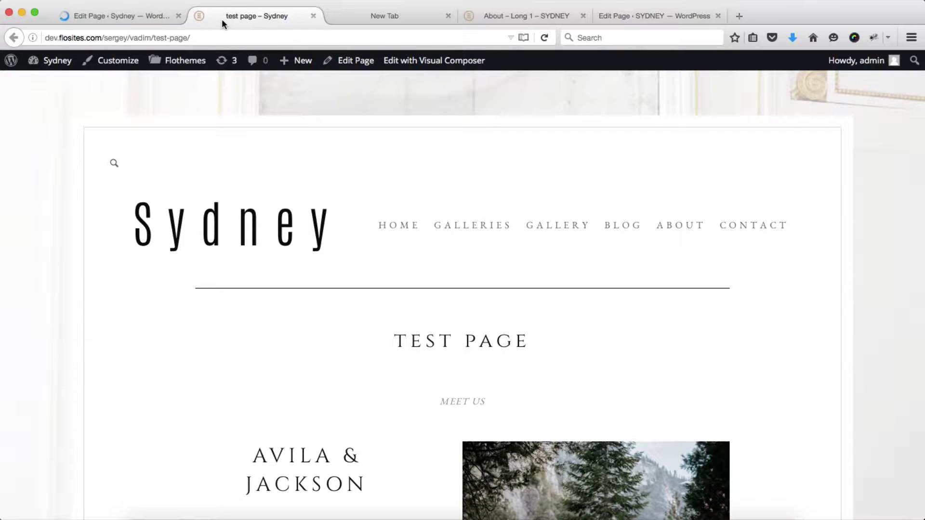
scroll(337, 202, down, 3)
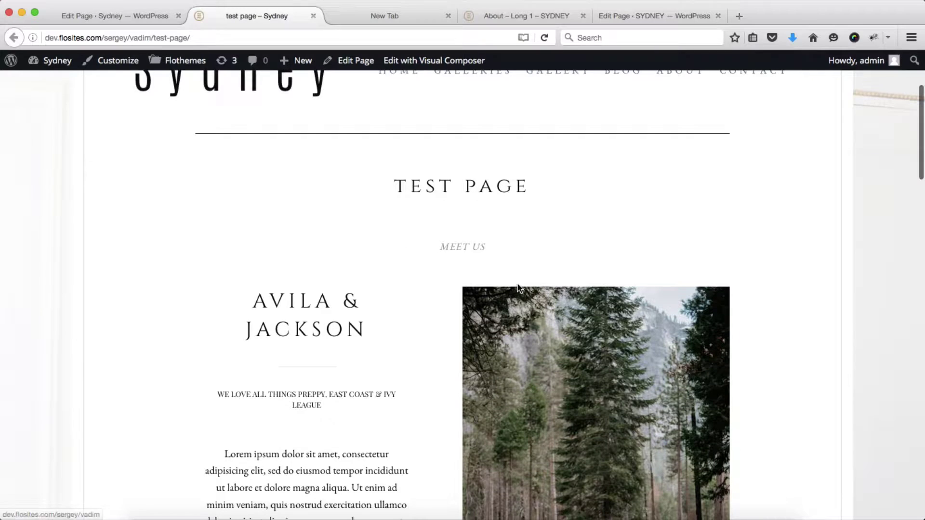
scroll(518, 288, down, 1)
scroll(486, 215, down, 4)
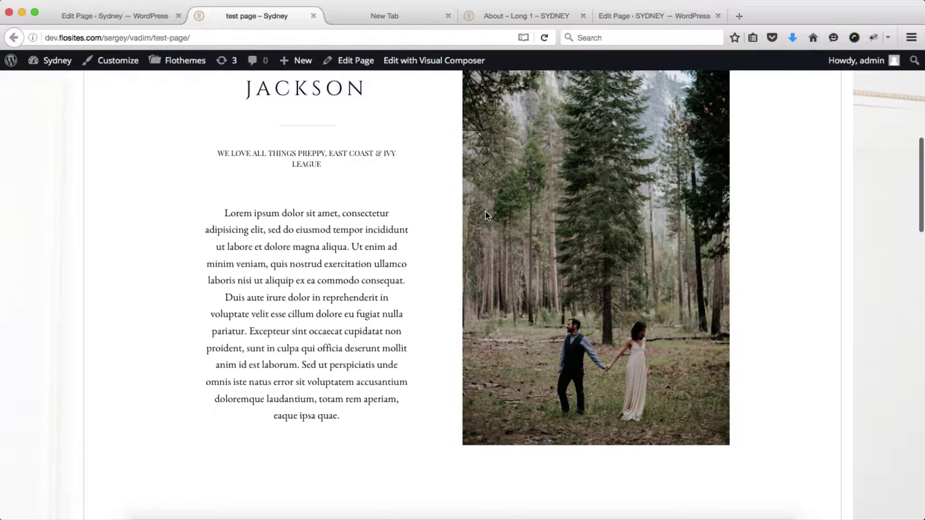
scroll(394, 241, down, 1)
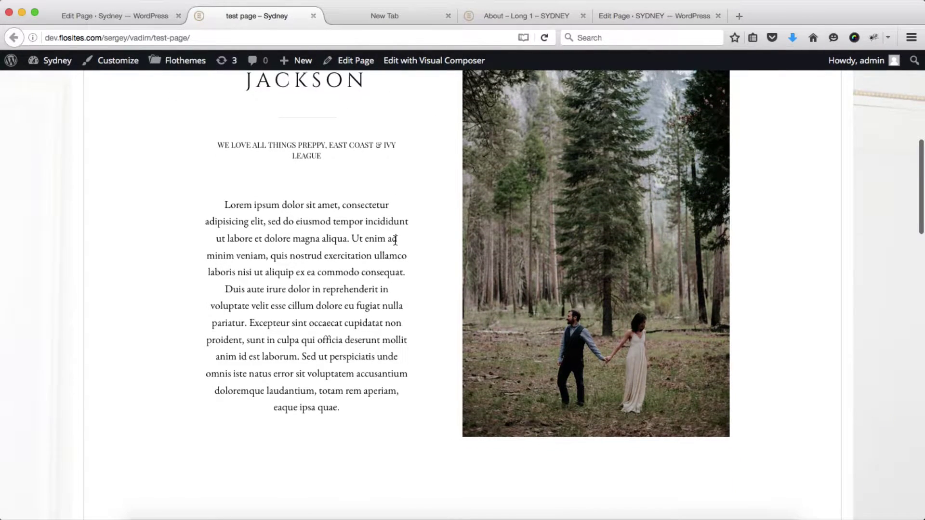
scroll(395, 241, down, 8)
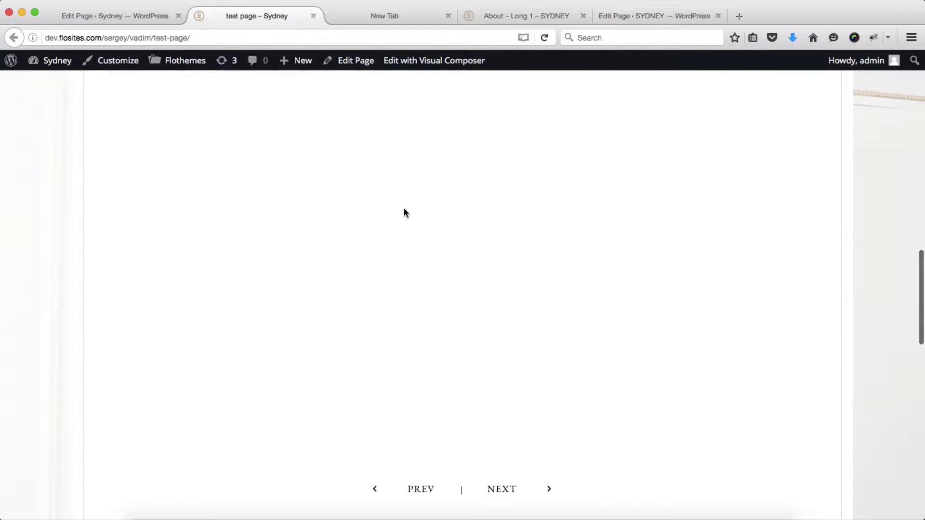
scroll(403, 215, down, 12)
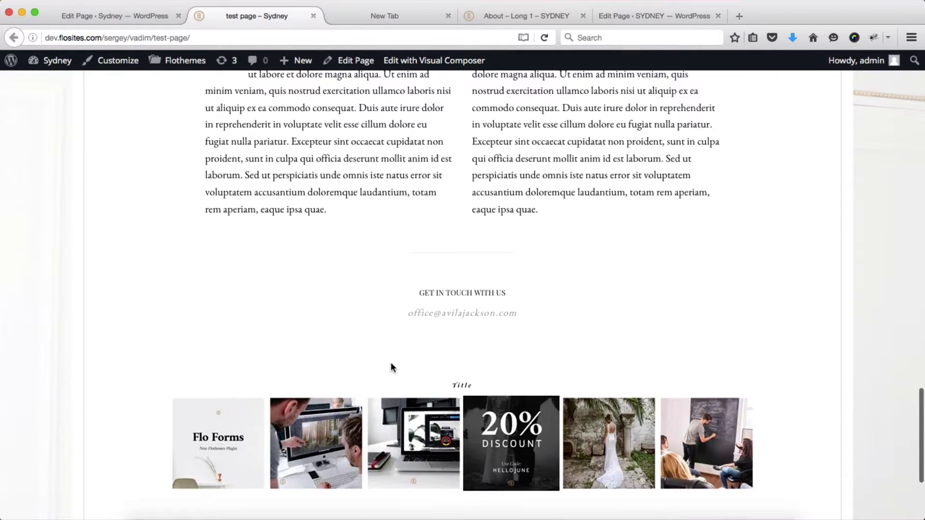
scroll(391, 365, up, 14)
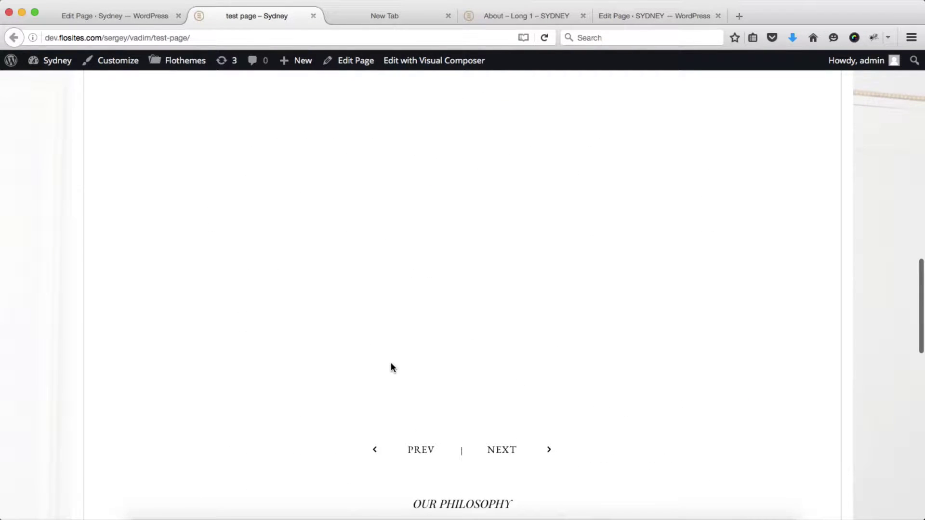
Open the test page in the Visual Composer frontend editor in a new browser tab.
key(ctrl+shift+Tab)
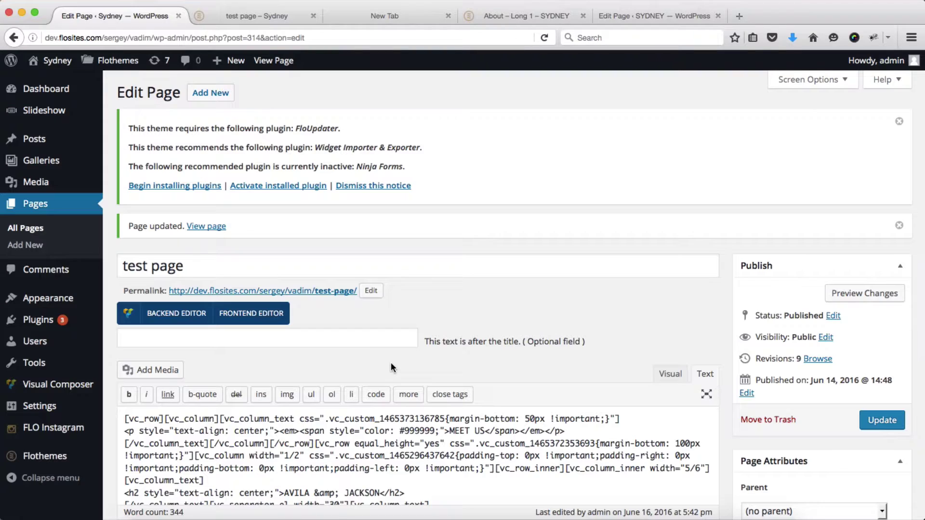
right_click(240, 317)
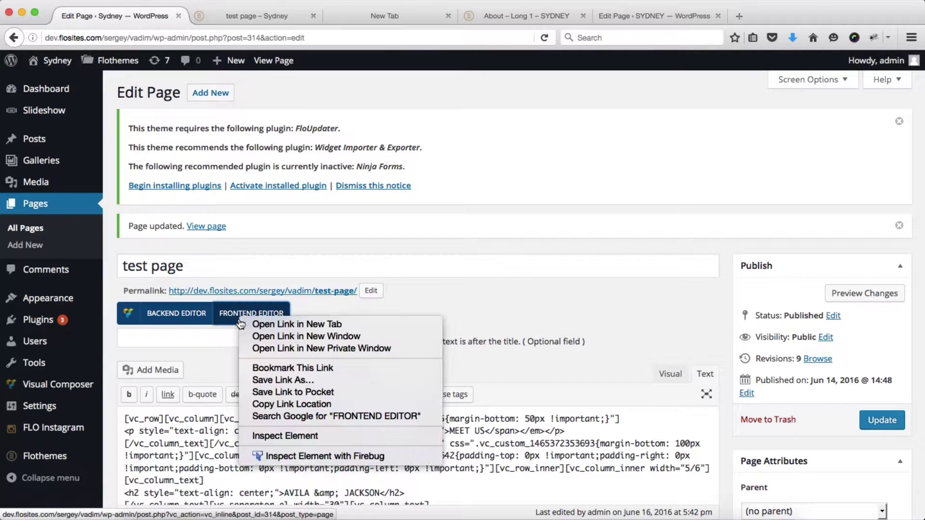
click(261, 323)
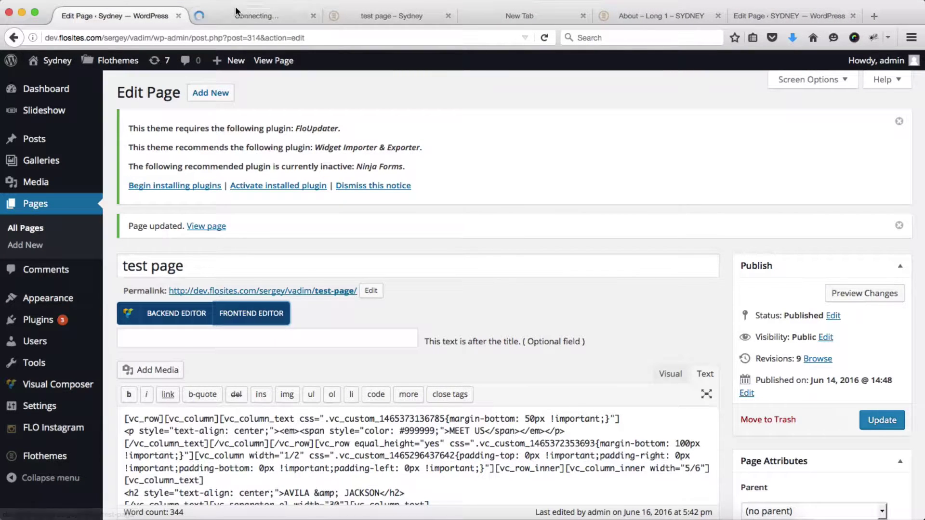
click(230, 17)
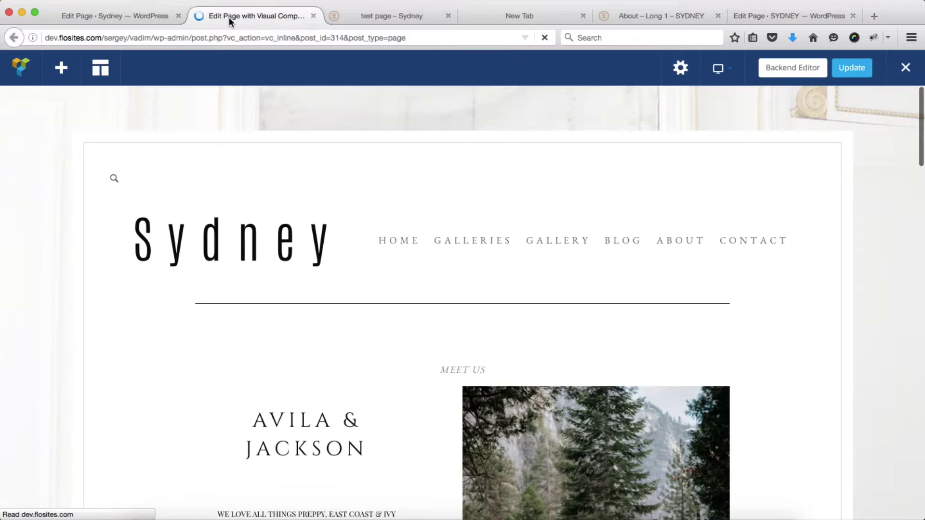
Examine the row, column and text block controls around the intro section below MEET US.
scroll(378, 279, down, 5)
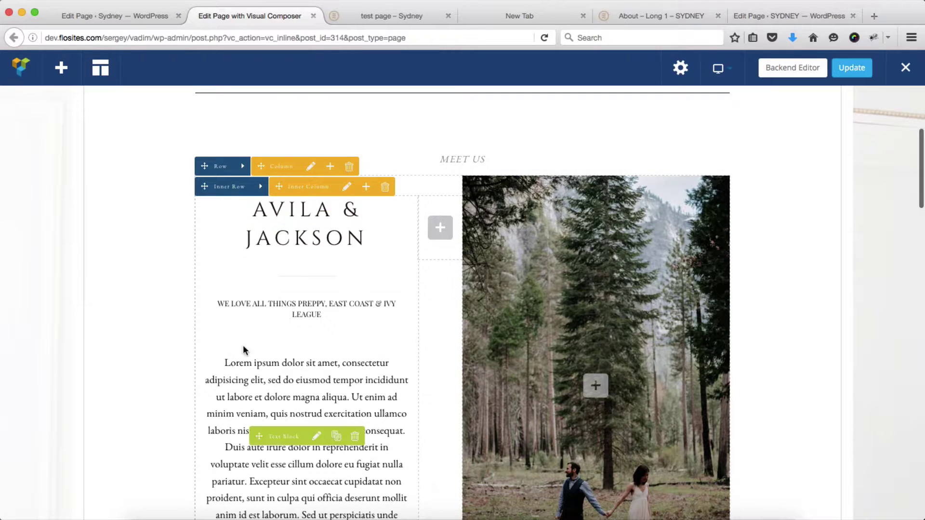
scroll(276, 342, down, 3)
scroll(276, 342, up, 4)
scroll(276, 343, up, 1)
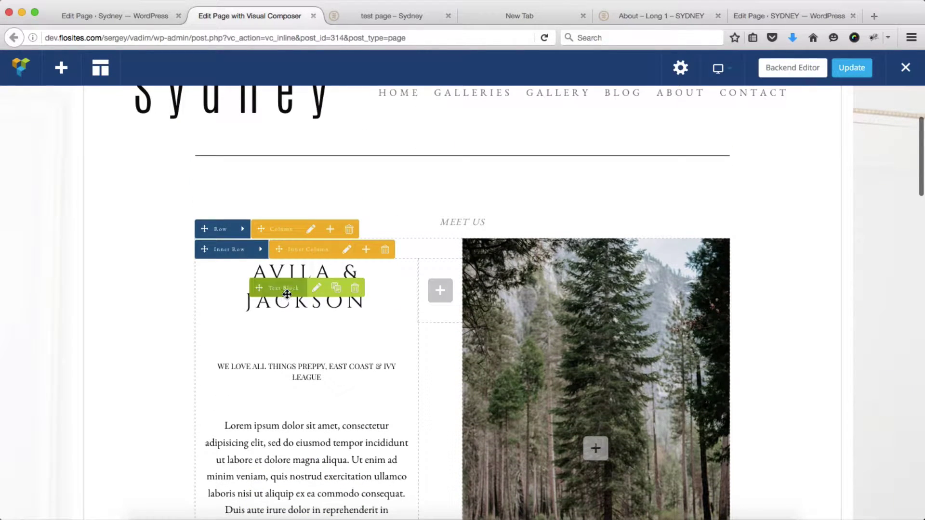
scroll(280, 336, down, 2)
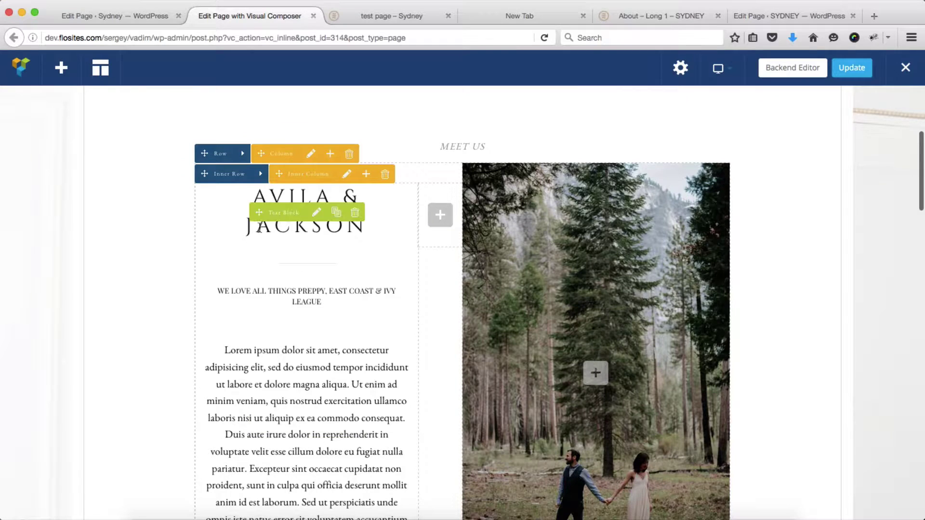
scroll(272, 348, down, 2)
scroll(260, 372, up, 2)
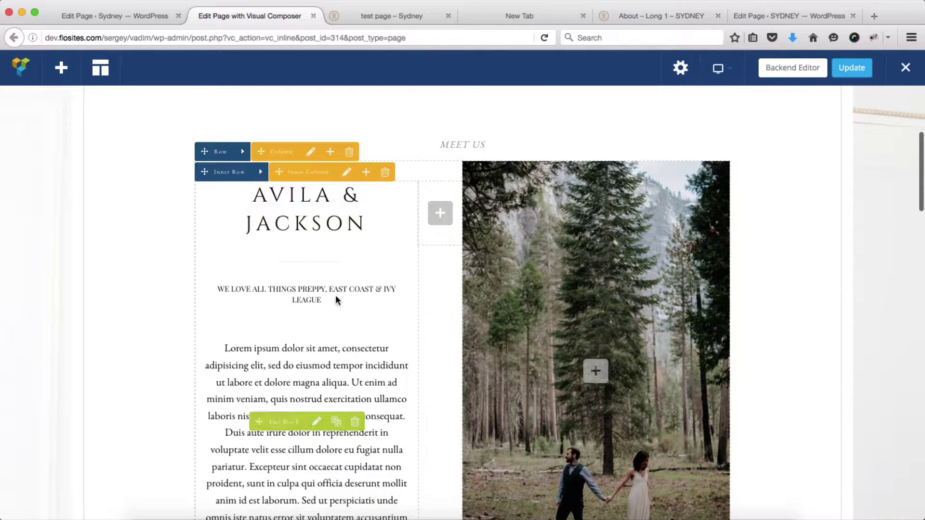
Edit the intro section's Heading 2 text block, select its heading text, save the block and close its settings.
click(316, 211)
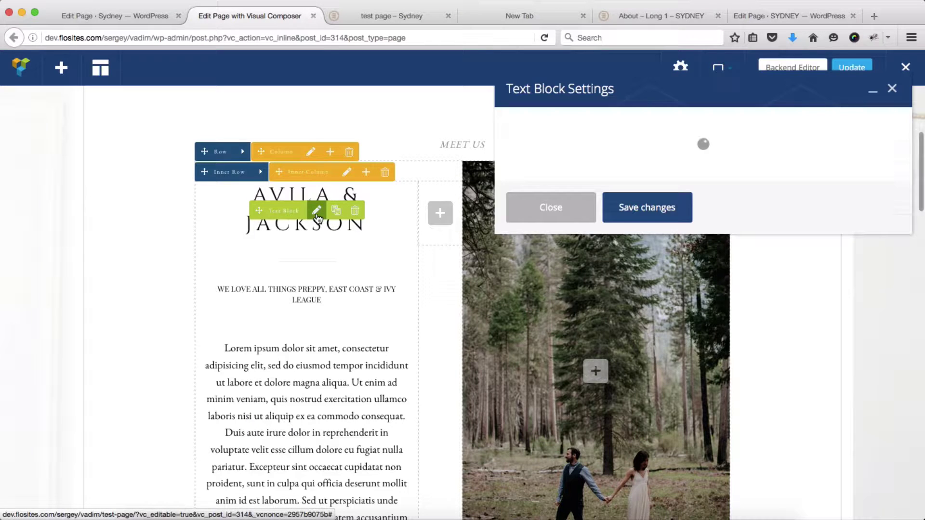
scroll(698, 293, down, 3)
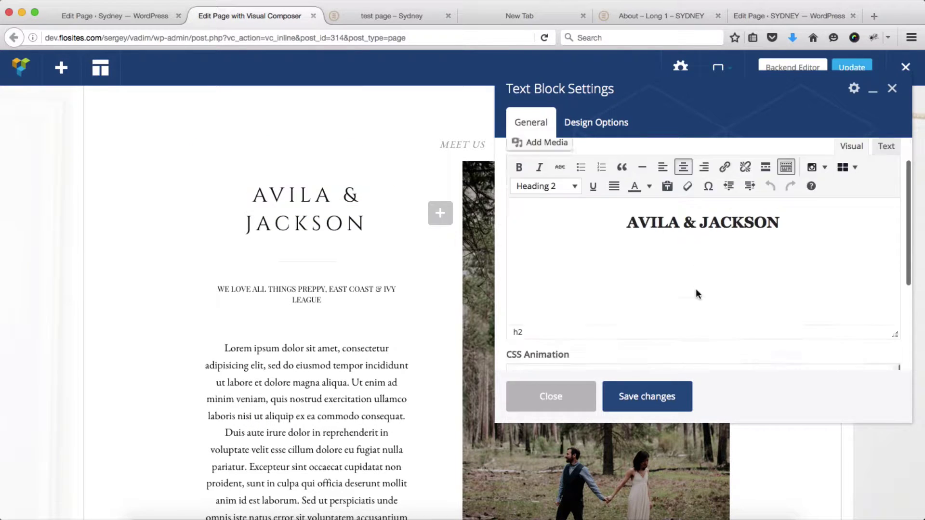
scroll(698, 293, up, 2)
triple_click(683, 237)
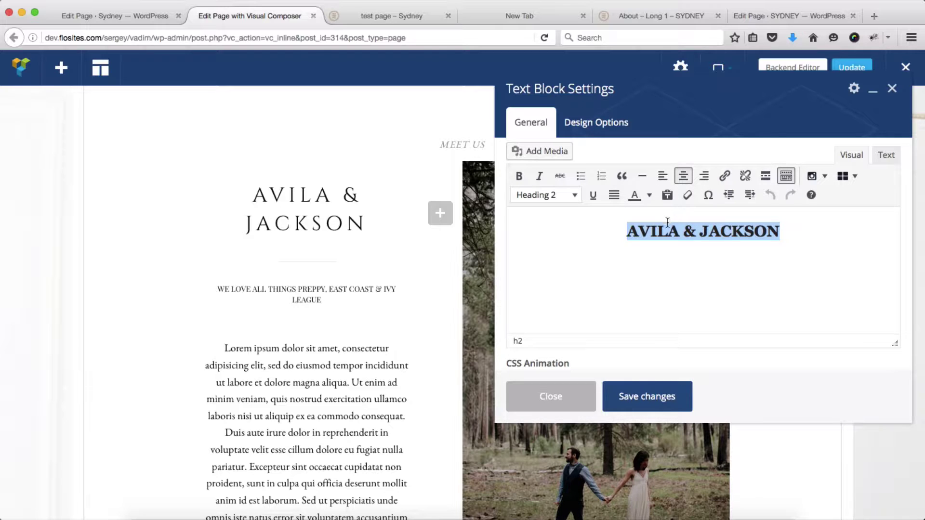
click(646, 396)
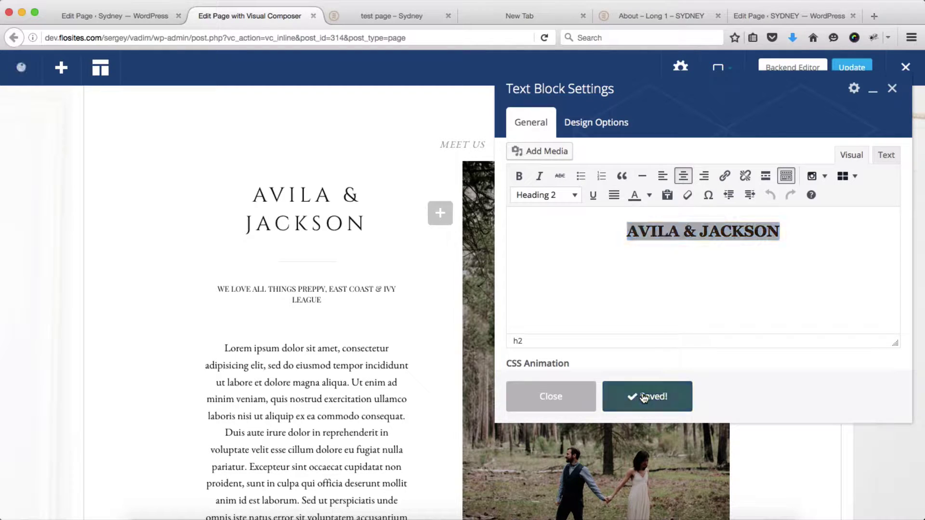
click(525, 403)
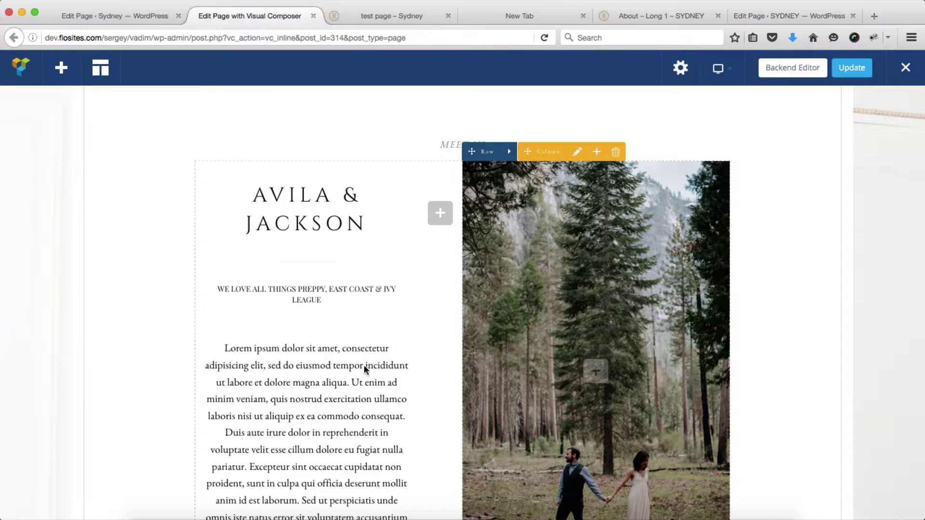
Inspect the Heading 6 line and the paragraph in the intro's lower text block, closing its settings without saving.
scroll(337, 318, down, 2)
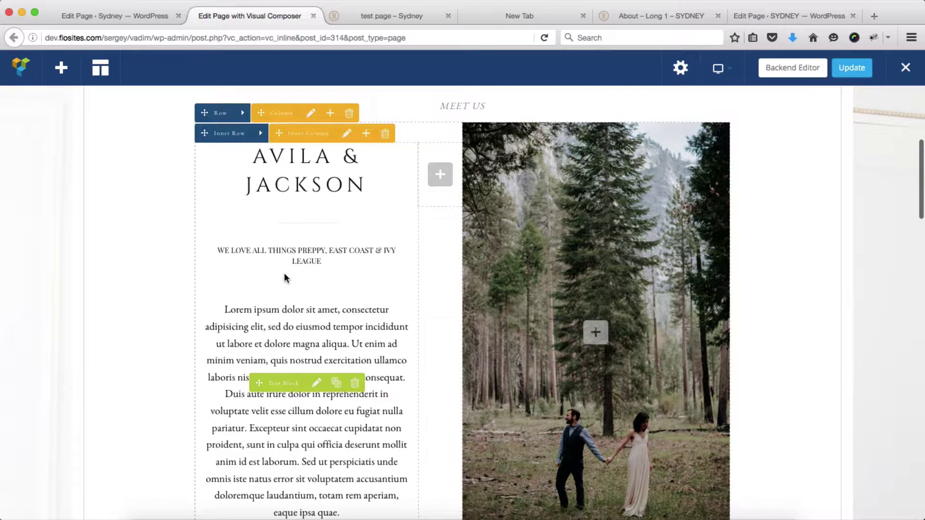
click(316, 384)
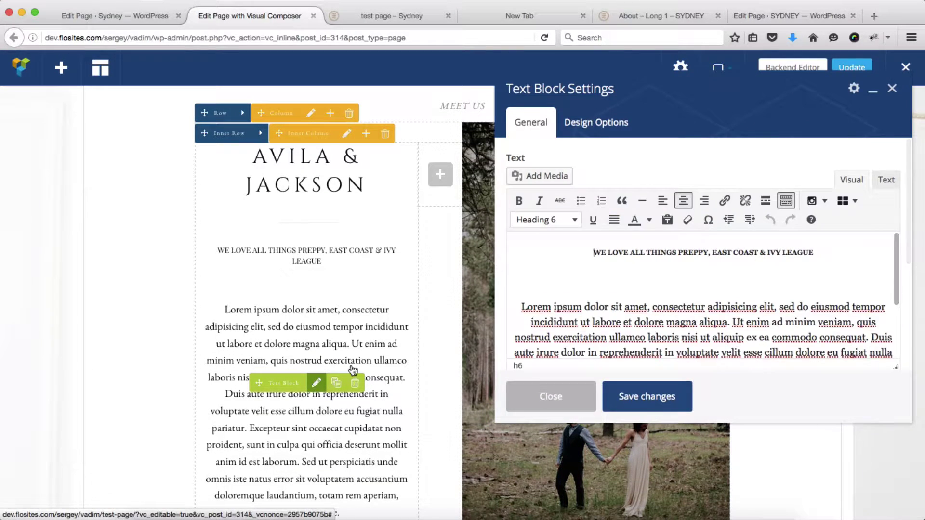
double_click(636, 253)
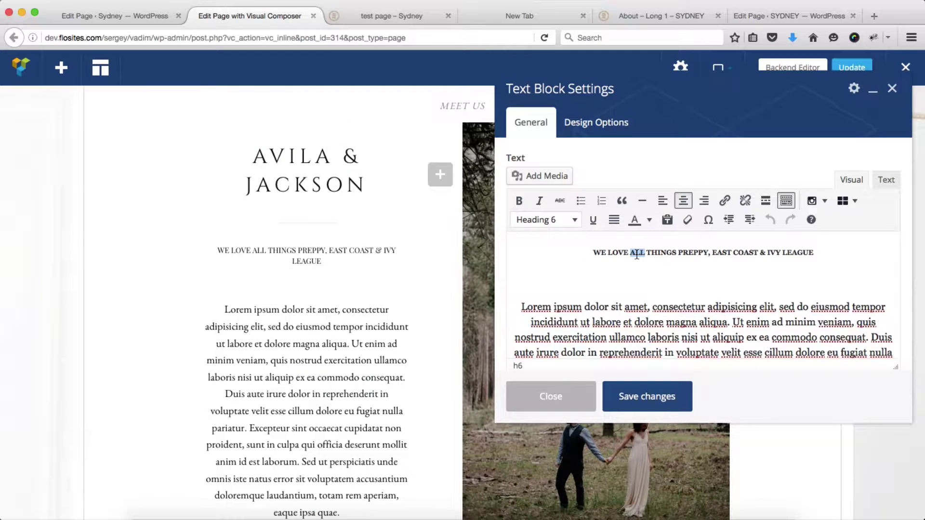
triple_click(636, 253)
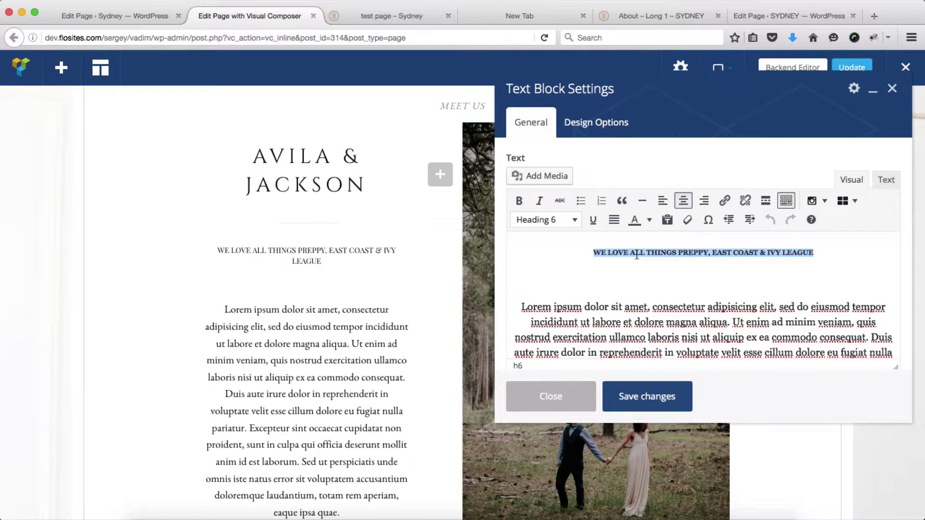
scroll(674, 308, down, 3)
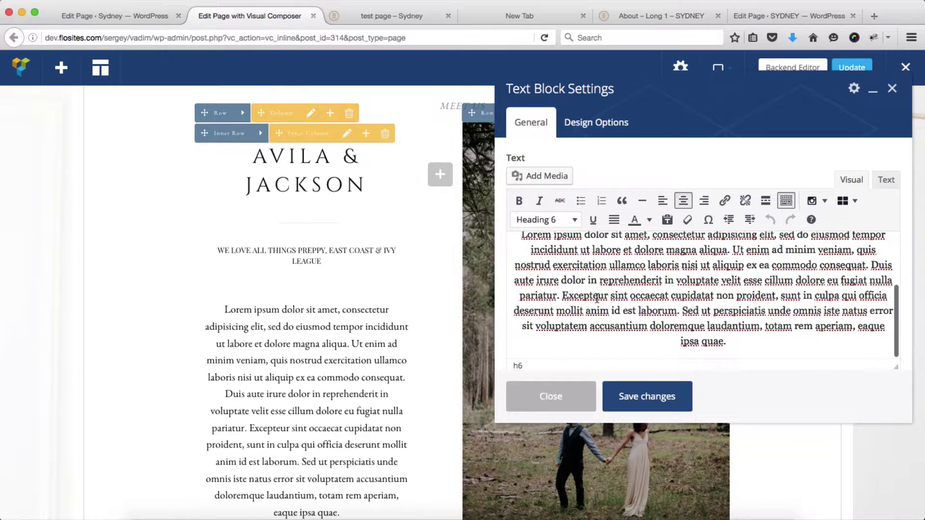
click(598, 297)
scroll(597, 301, up, 3)
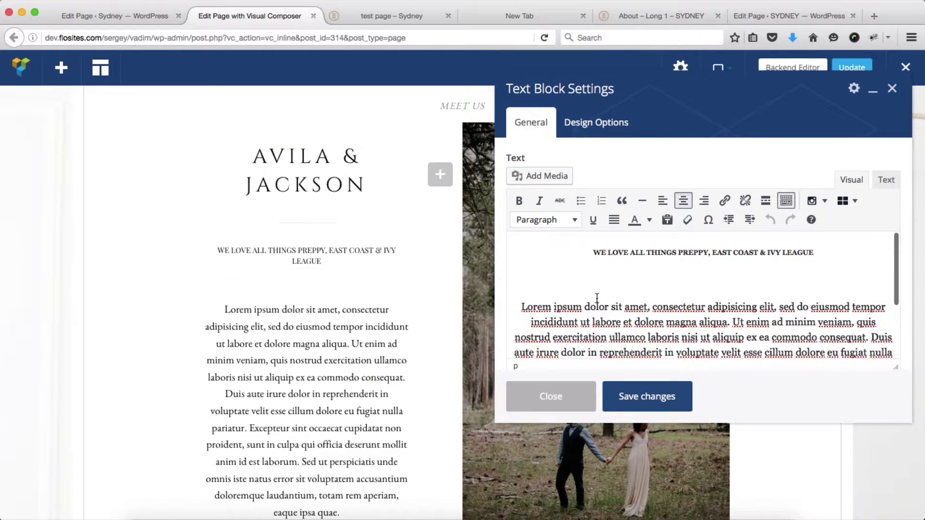
click(634, 252)
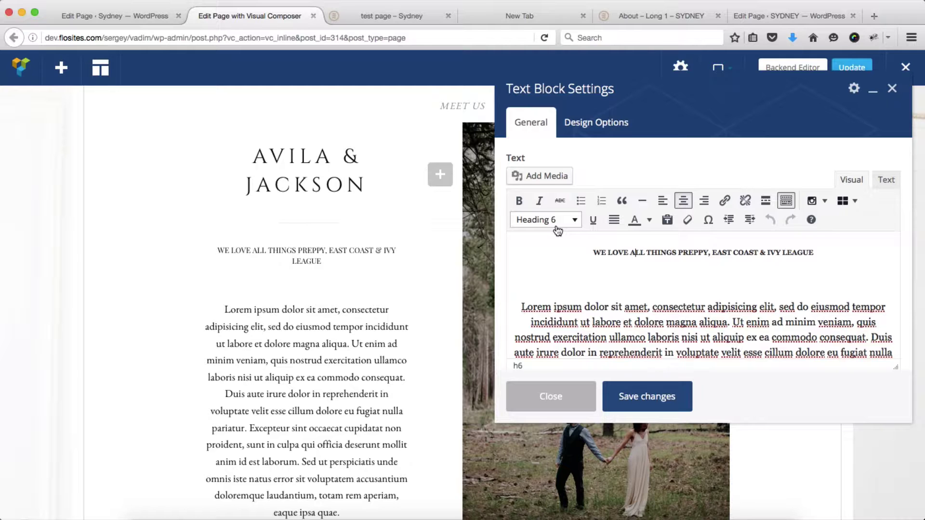
click(586, 323)
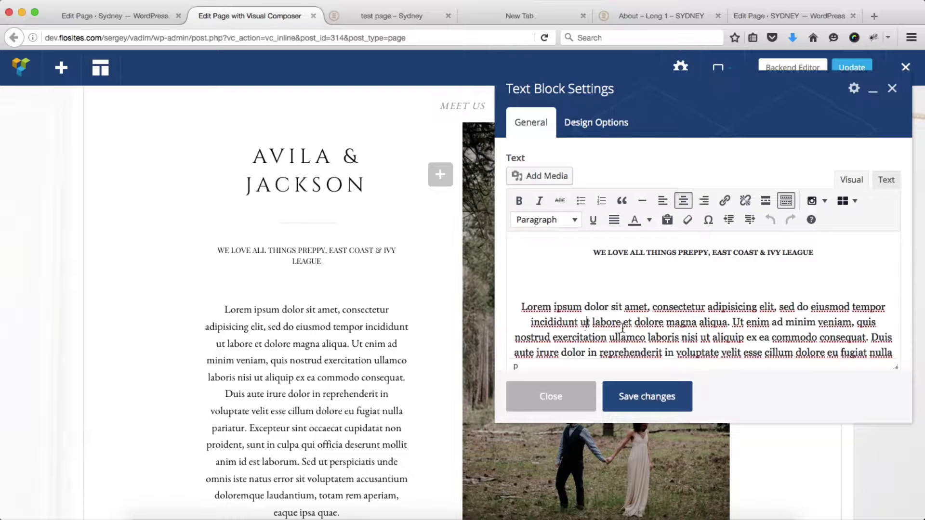
click(894, 95)
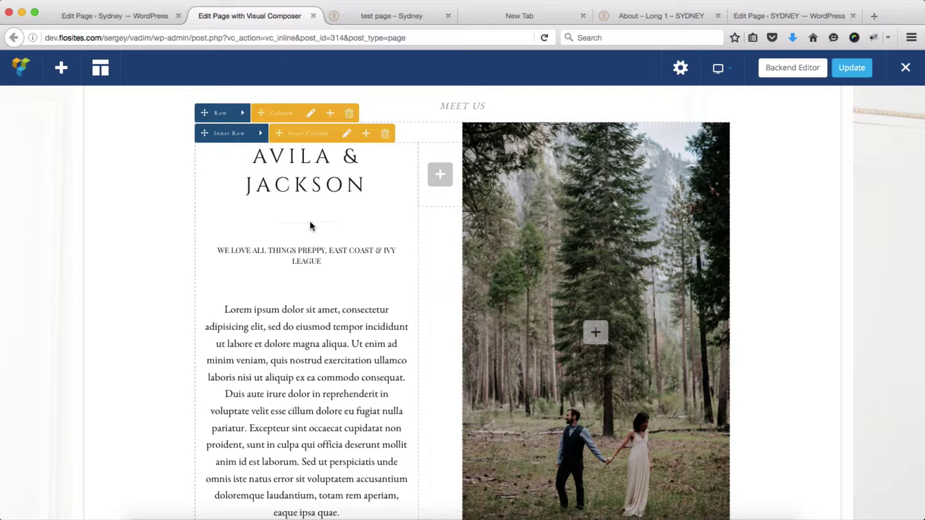
Edit the separator below the intro heading, setting its color to Black and its style to Dotted.
click(316, 225)
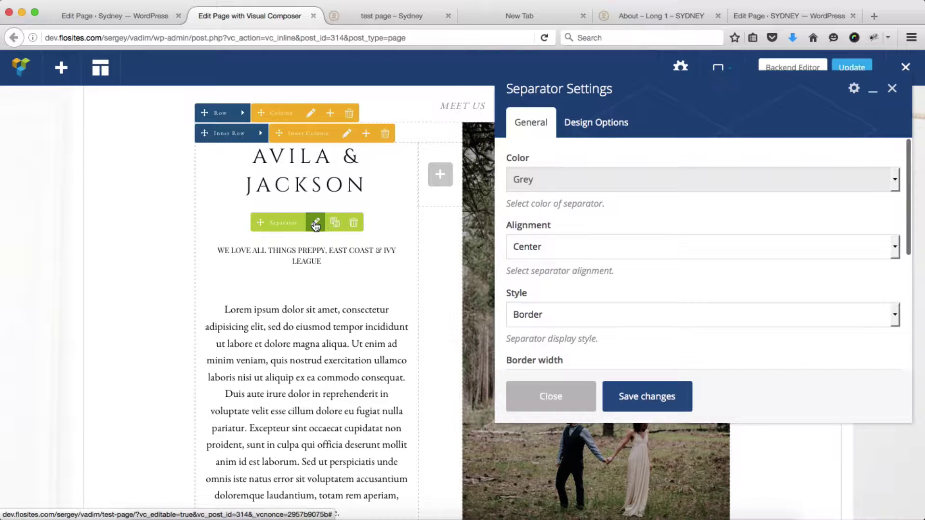
click(582, 181)
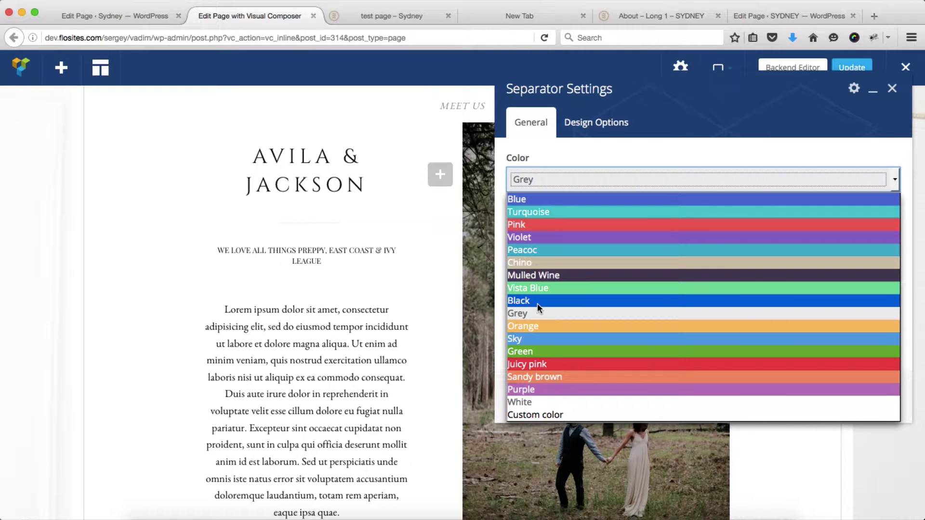
click(553, 302)
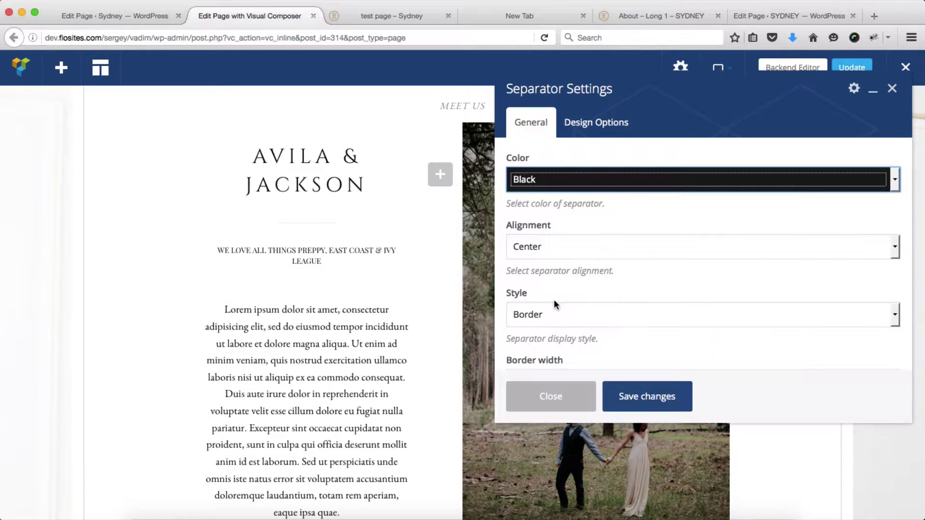
scroll(582, 243, down, 1)
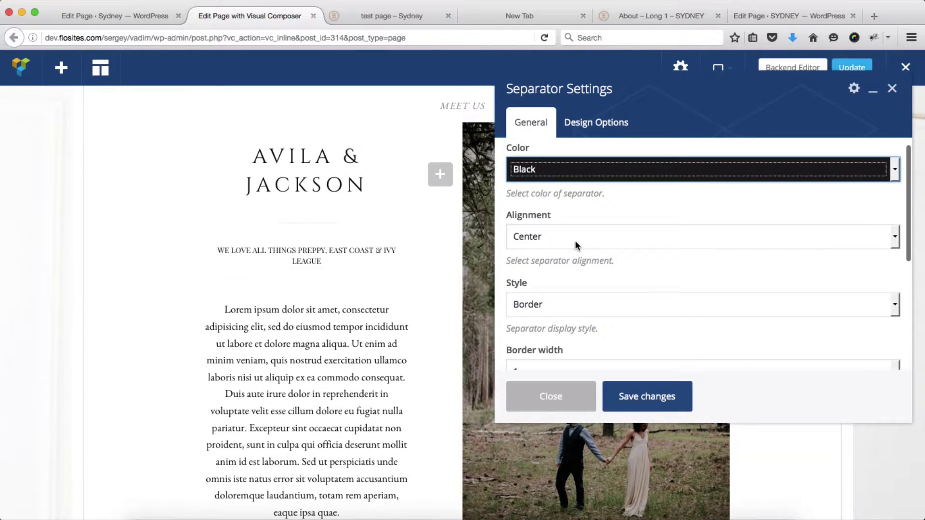
click(574, 244)
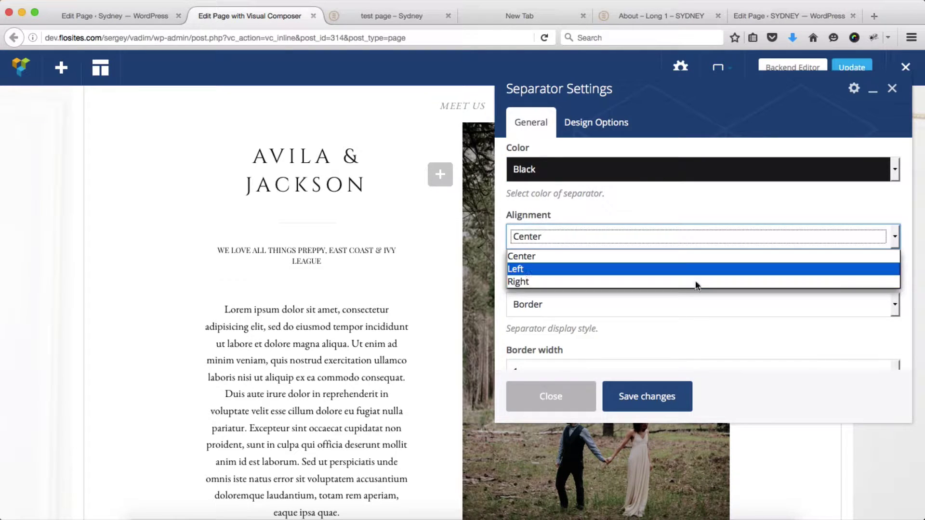
click(707, 305)
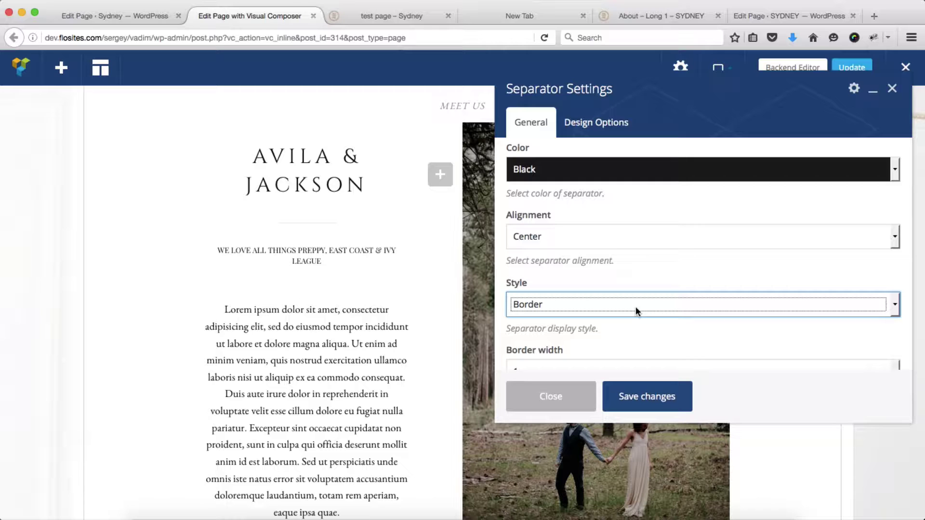
click(635, 312)
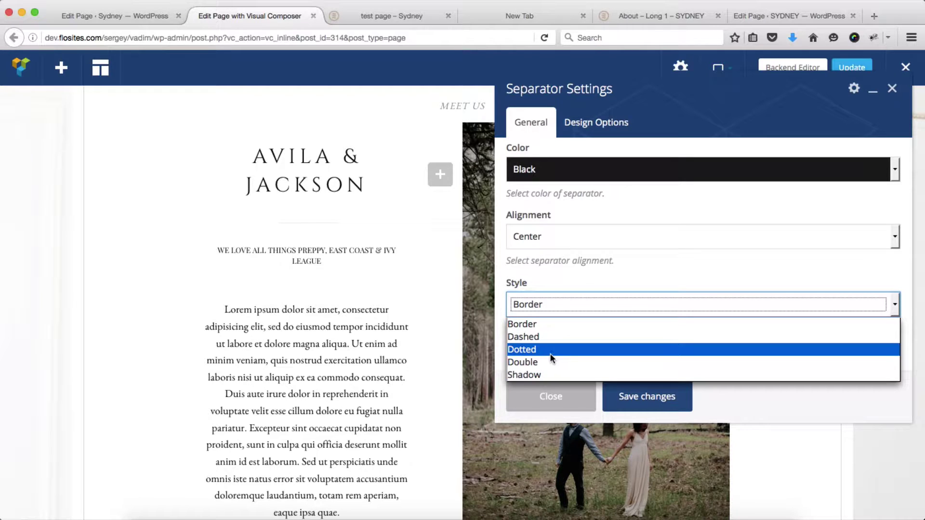
click(531, 349)
Set the separator's border width to 2px and element width to 50%, save the changes and close its settings.
scroll(687, 322, down, 3)
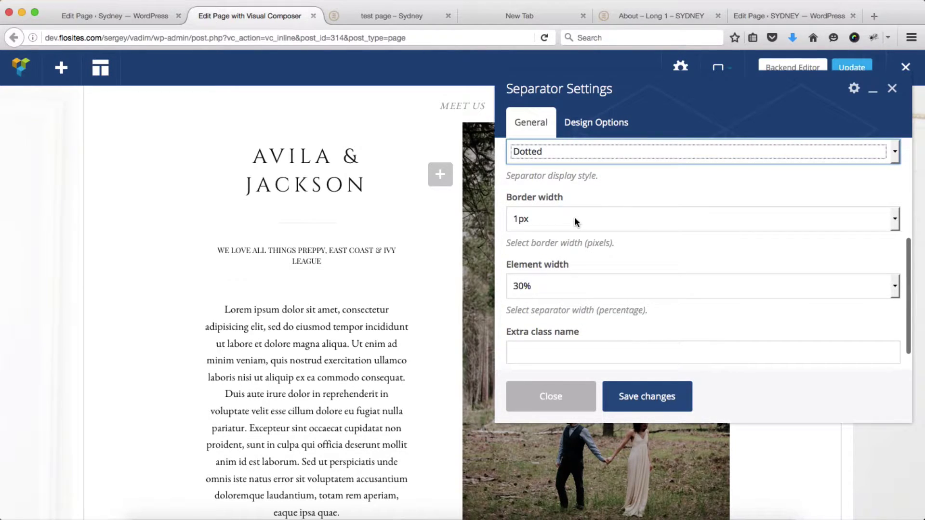
click(575, 217)
click(525, 249)
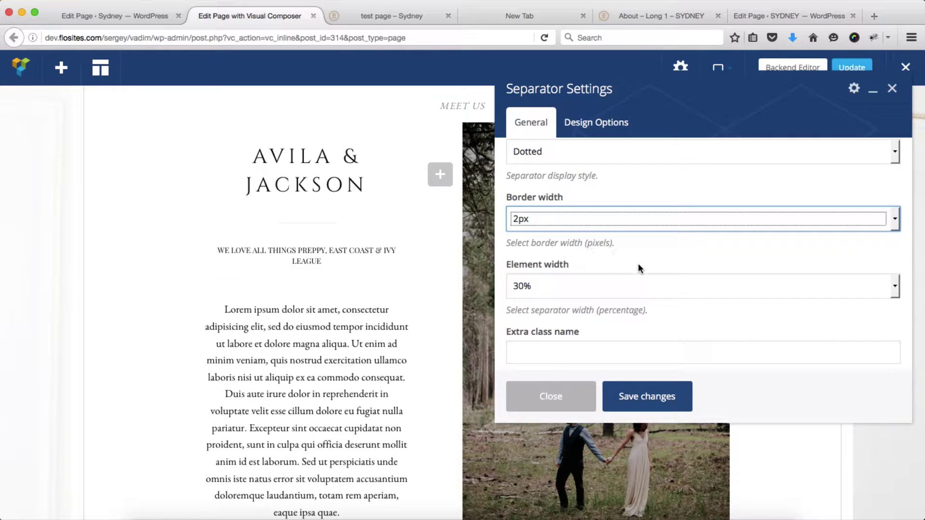
scroll(638, 289, down, 1)
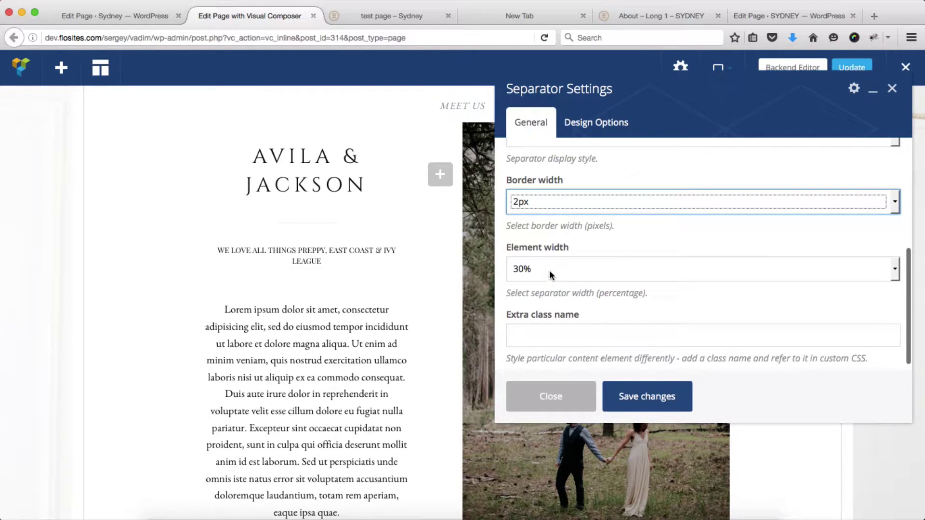
click(547, 269)
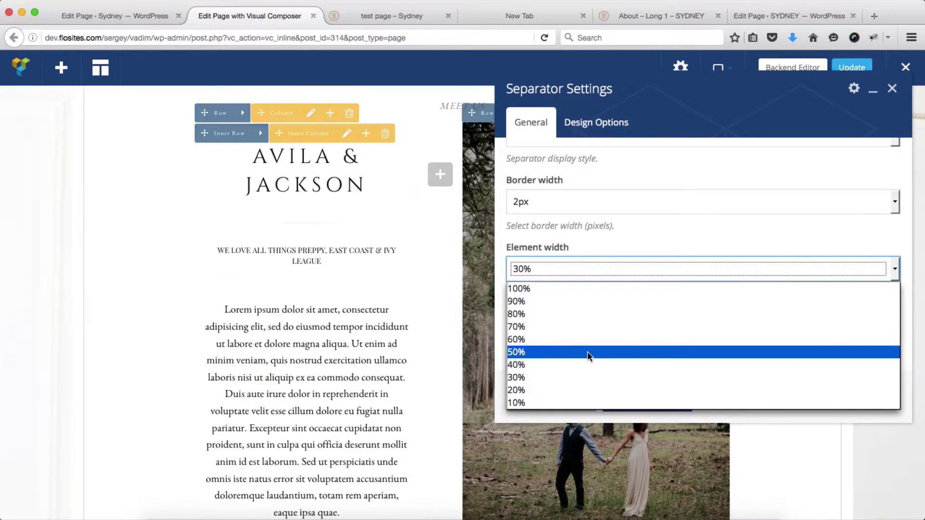
click(528, 352)
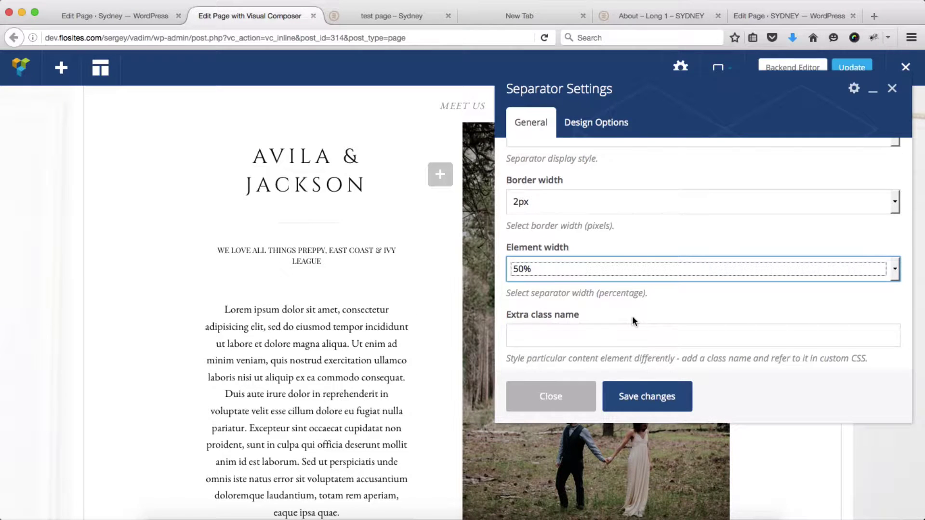
scroll(632, 322, down, 1)
click(636, 403)
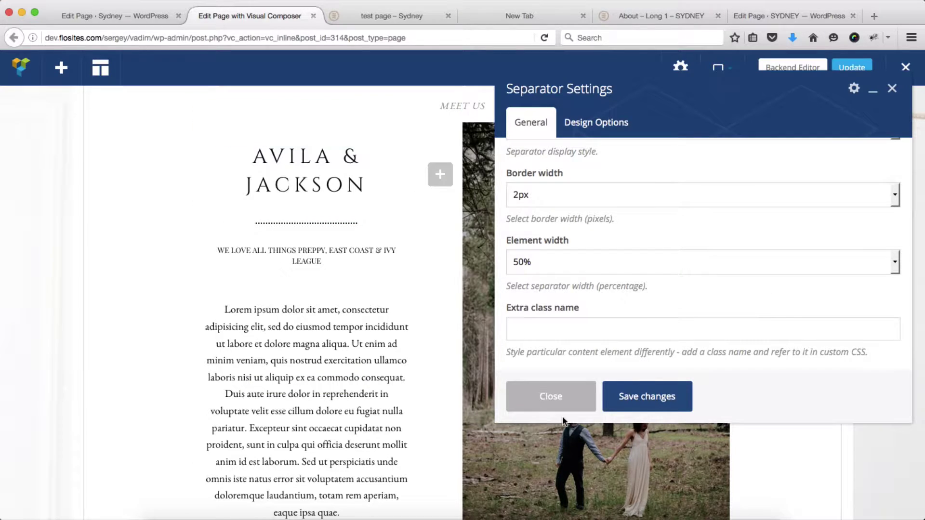
click(548, 407)
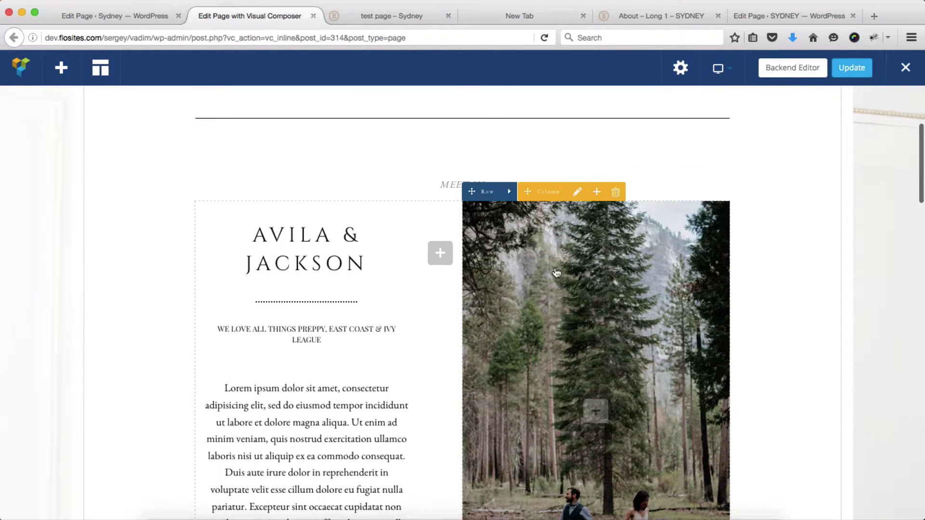
Check the background image in the forest photo column's design options and close the column settings unchanged.
scroll(735, 443, down, 4)
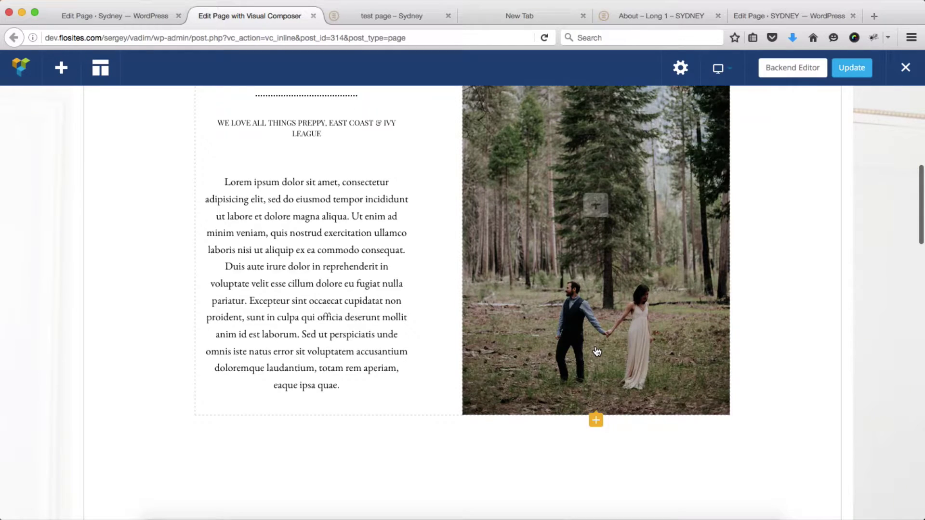
scroll(600, 354, up, 3)
click(577, 99)
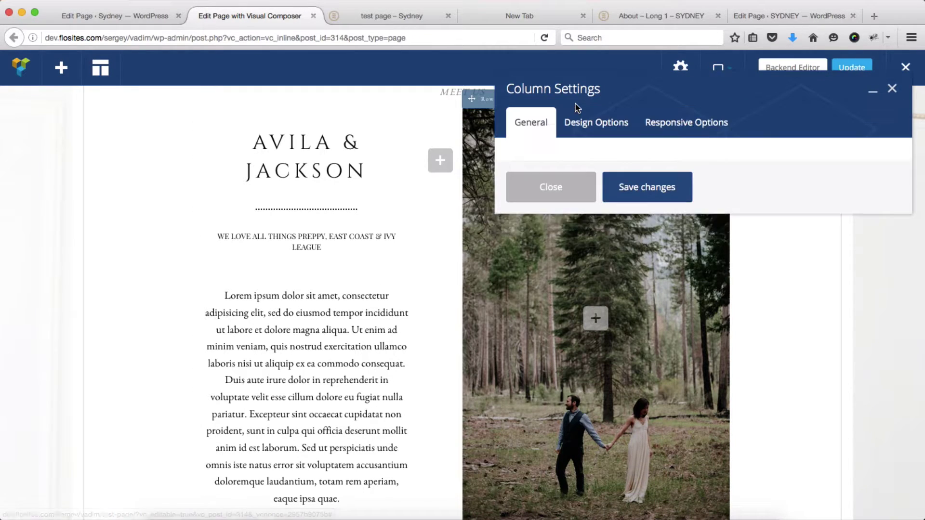
click(596, 124)
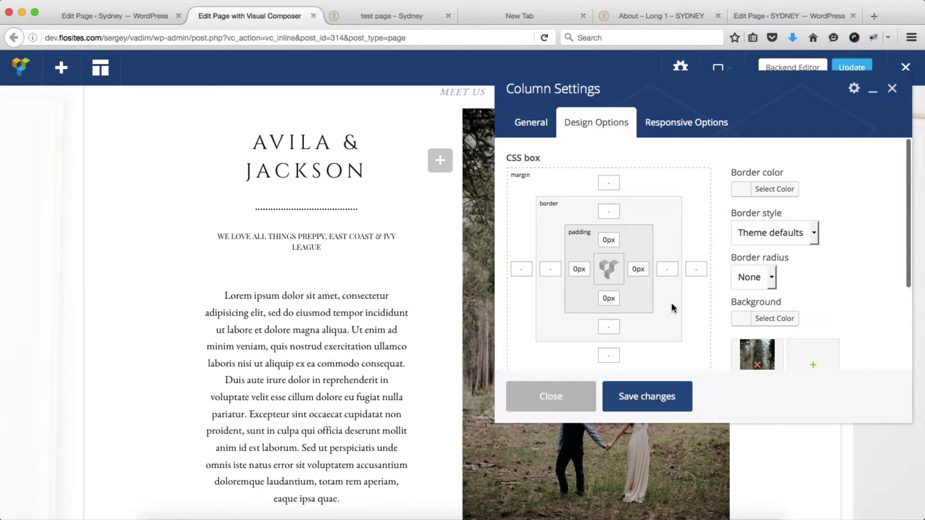
scroll(672, 309, down, 3)
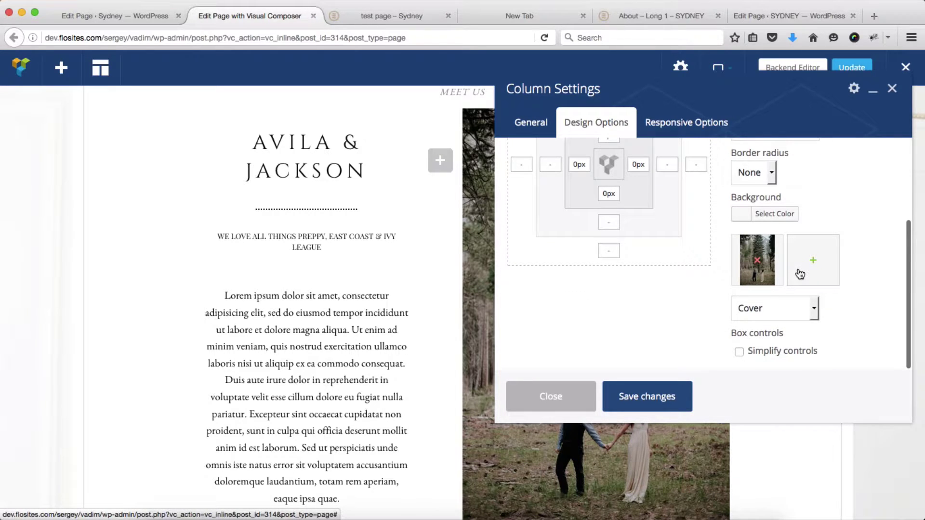
click(552, 409)
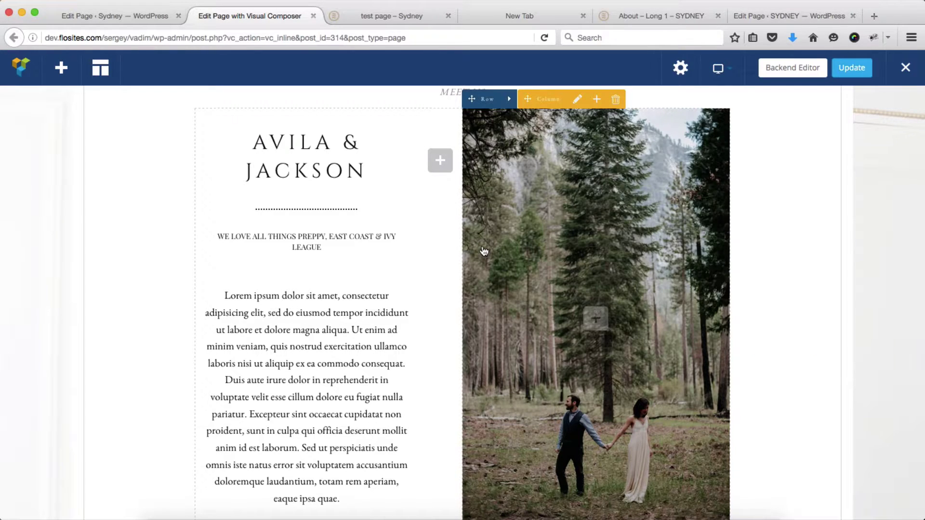
Compare the empty slideshow area on the live test page with the demo About page's slideshow, then return to the frontend editor.
scroll(483, 251, down, 10)
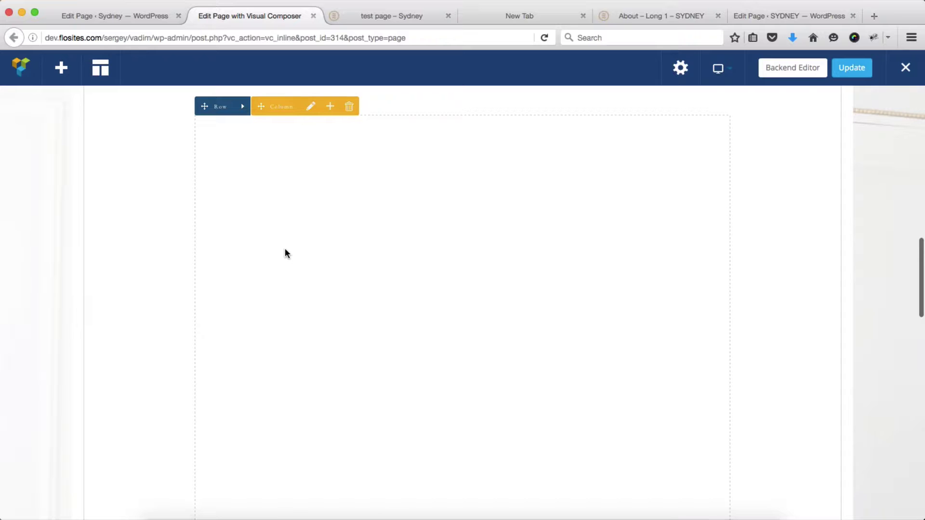
key(ctrl+Tab)
key(ctrl+Tab)
key(ctrl+Tab)
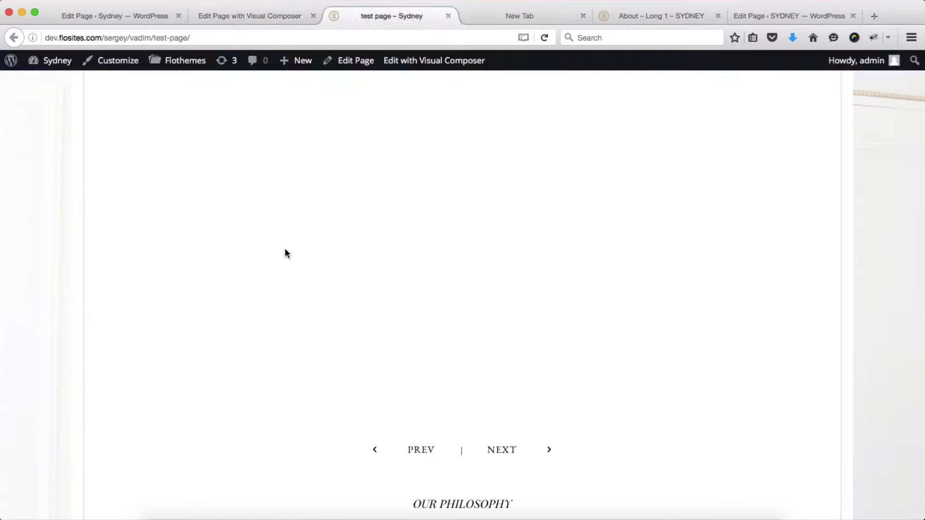
scroll(337, 249, down, 5)
scroll(382, 252, down, 10)
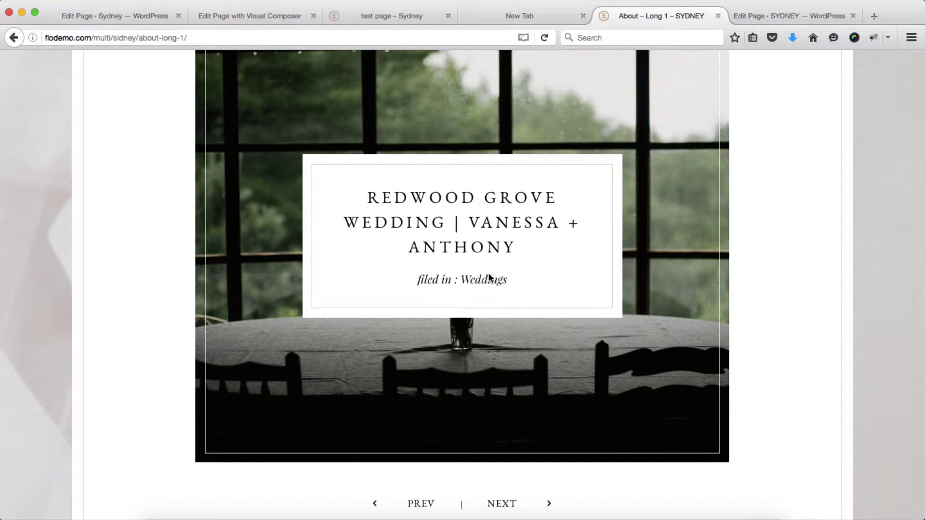
key(ctrl+shift+Tab)
key(ctrl+shift+Tab)
key(ctrl+shift+Tab)
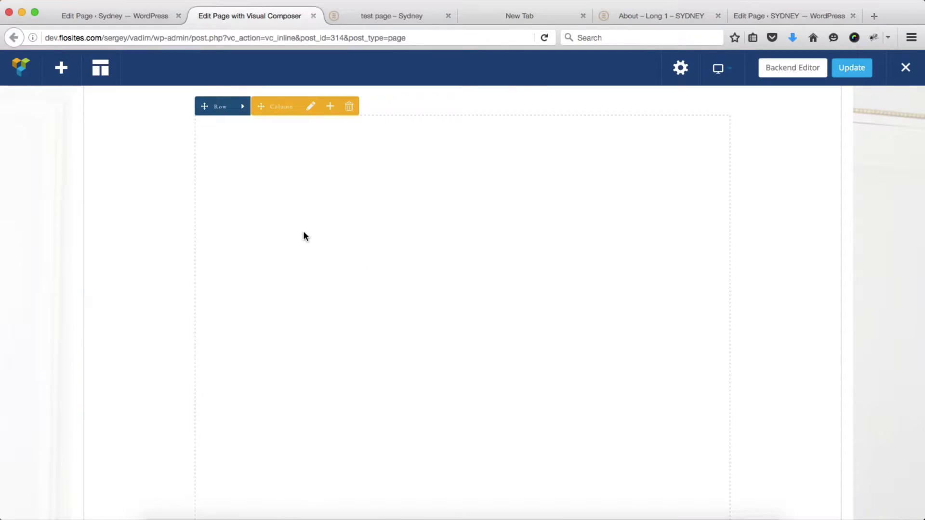
Open the settings of the Flo slideshow element above the Our Philosophy heading and show the slideshows available to choose.
scroll(304, 235, down, 5)
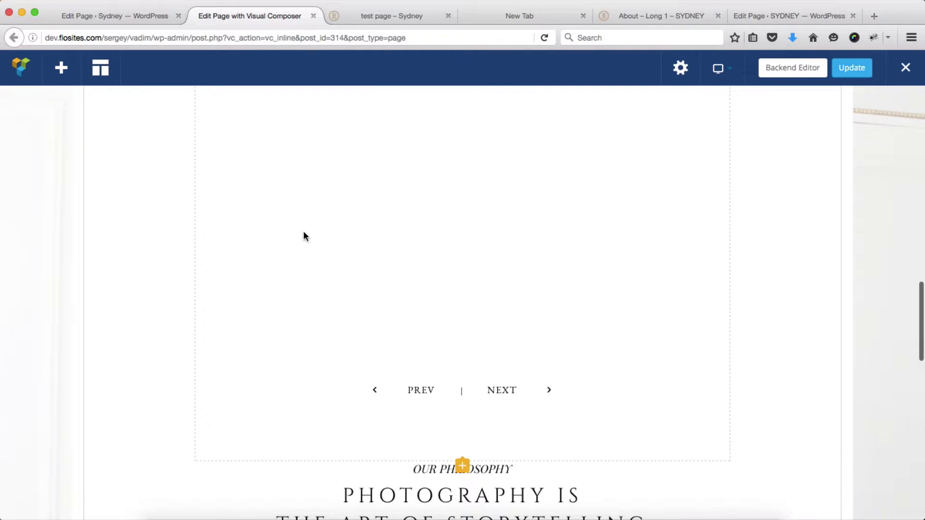
scroll(455, 238, down, 3)
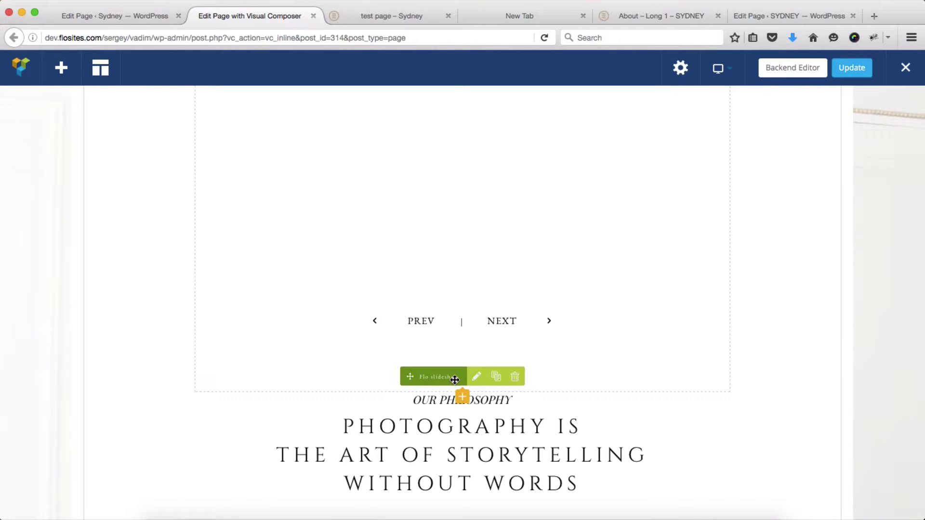
click(477, 376)
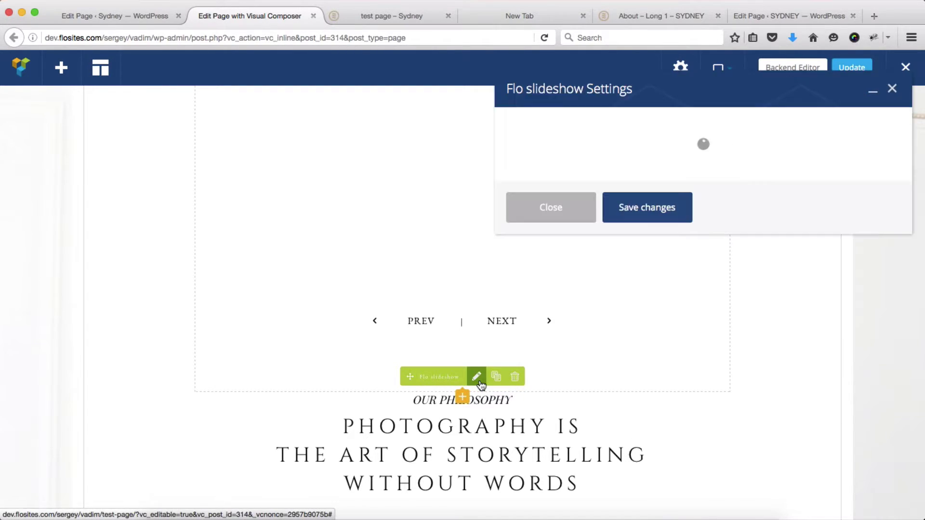
click(559, 150)
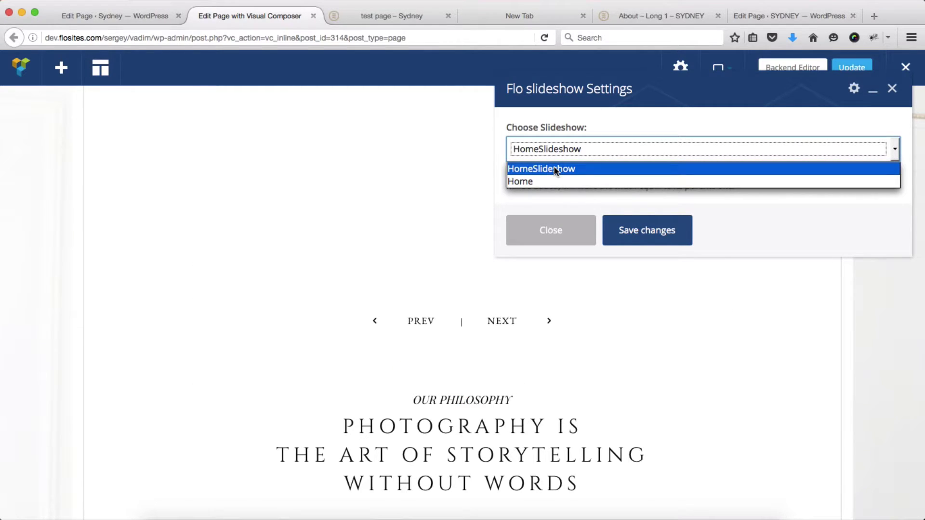
Check the dashboard's Slideshow list in a separate tab, close it and return to the slideshow element's settings in the frontend editor.
key(ctrl+shift+Tab)
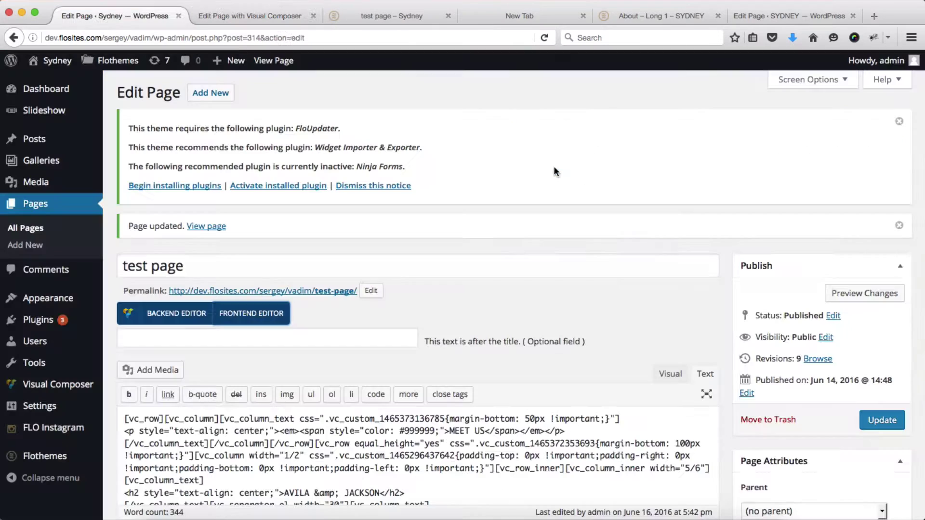
mouse_move(57, 116)
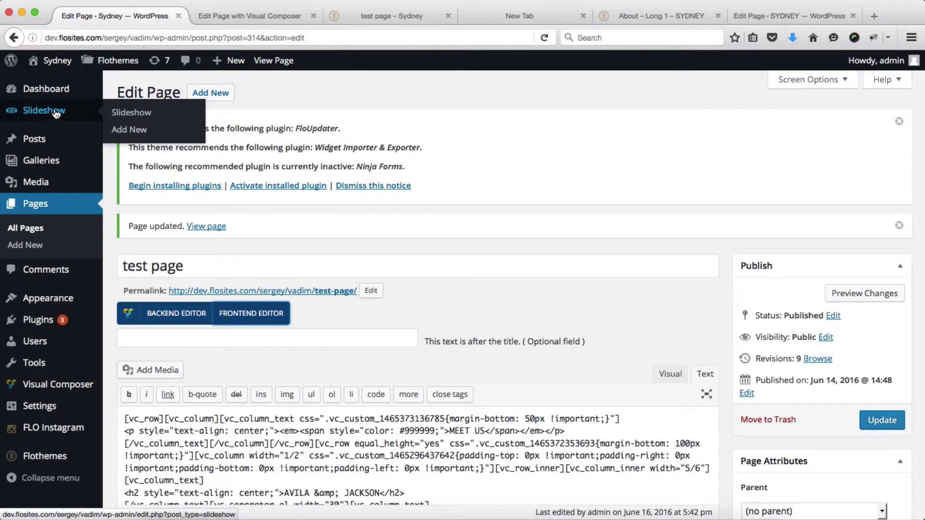
middle_click(56, 113)
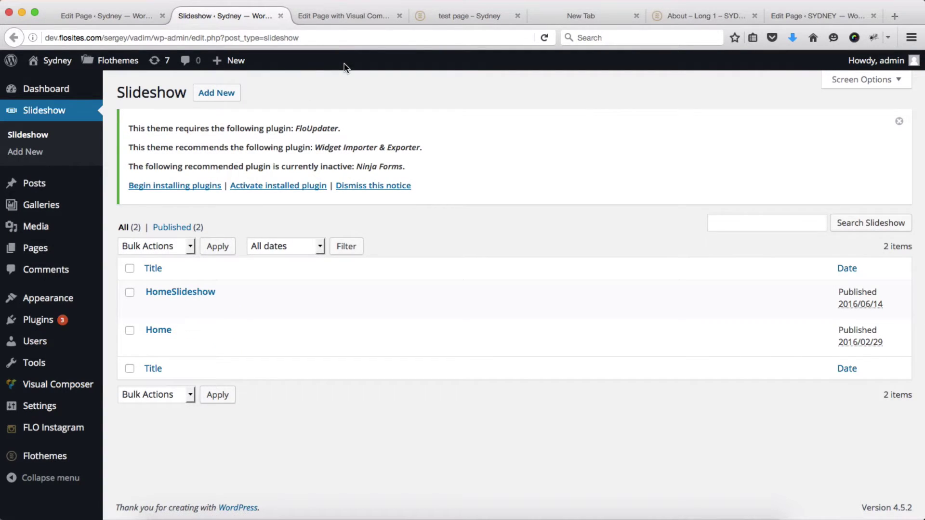
key(super+w)
key(super+3)
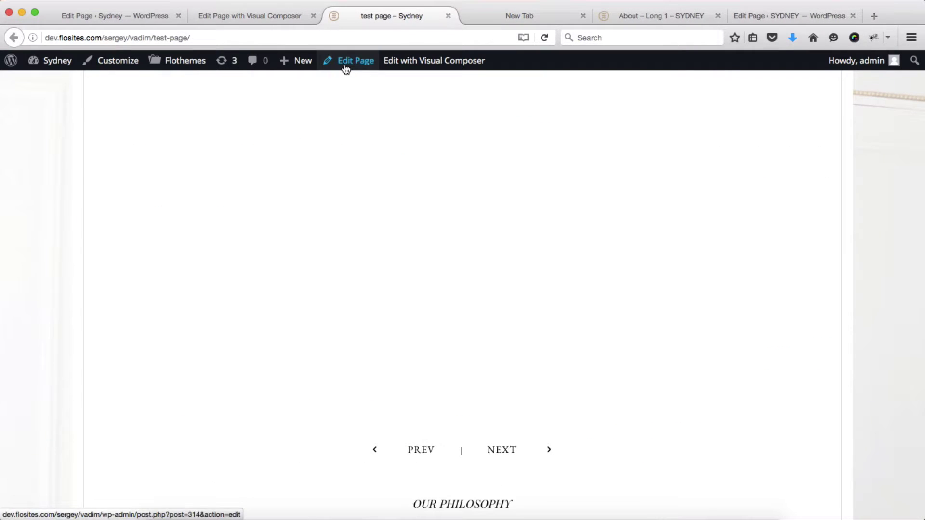
key(super+2)
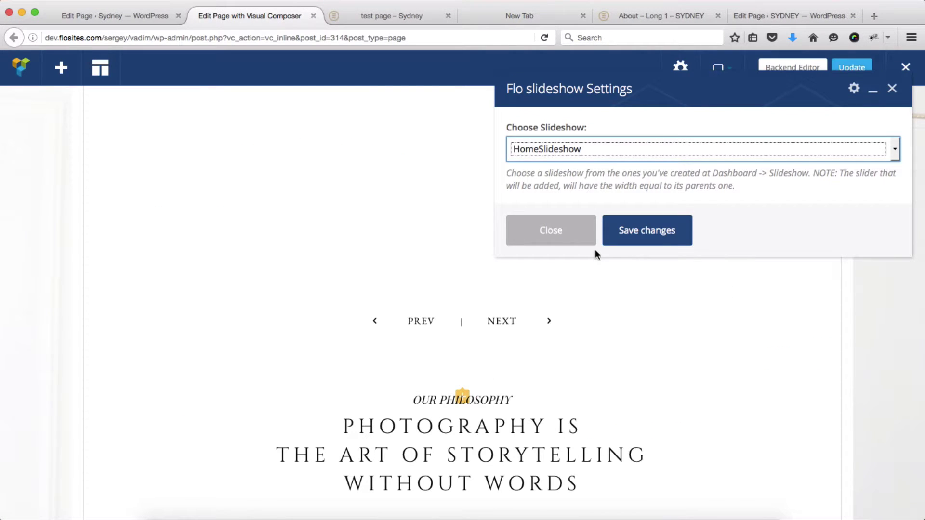
Choose HomeSlideshow for the Flo slideshow element, save the changes and close its settings.
click(646, 152)
click(552, 171)
click(647, 232)
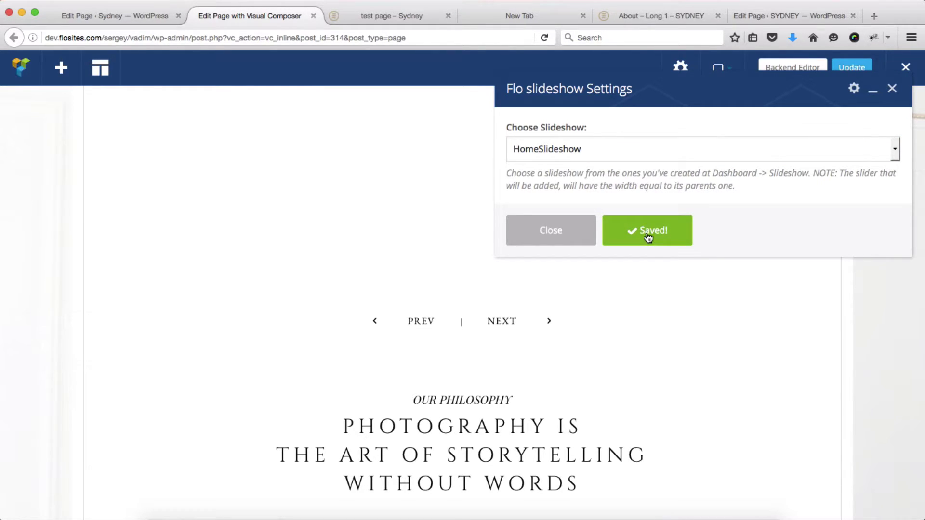
click(575, 232)
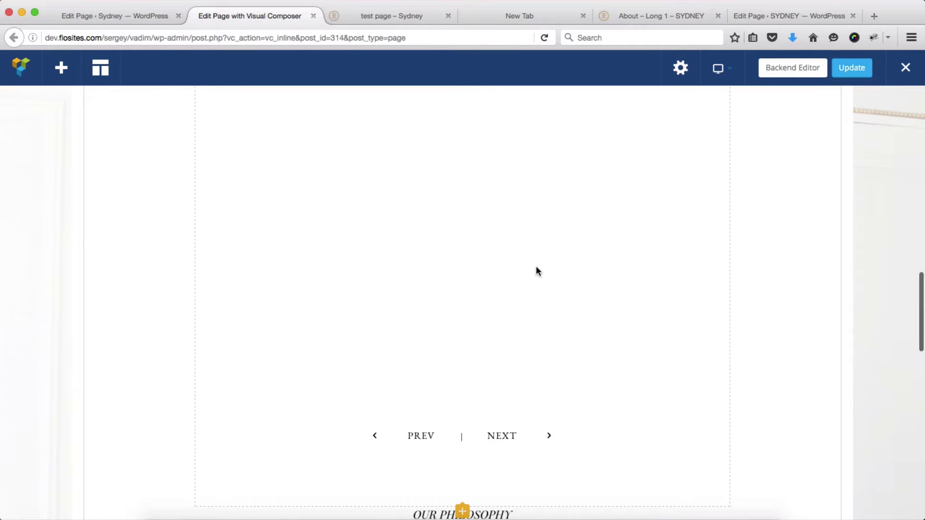
Look over the philosophy text columns, the separator and contact section below them, and the intro and slideshow rows above.
scroll(537, 270, down, 8)
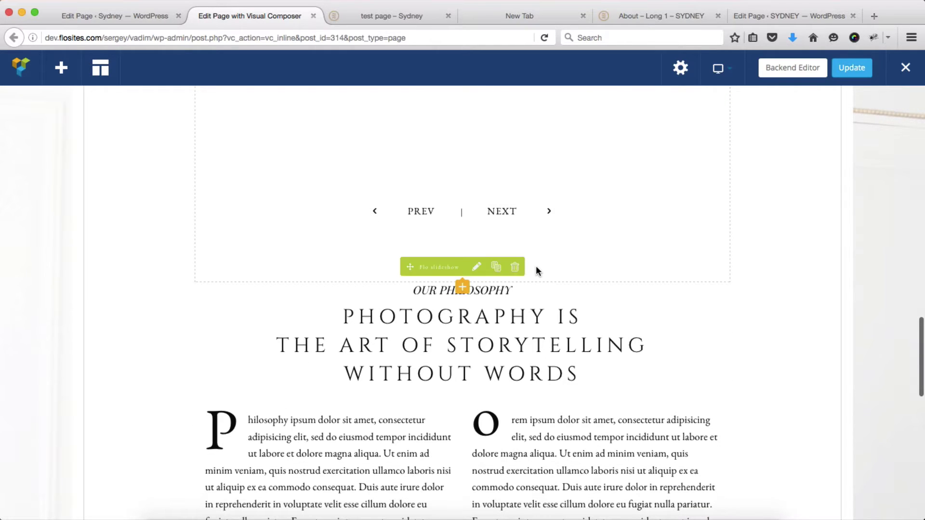
scroll(482, 217, down, 3)
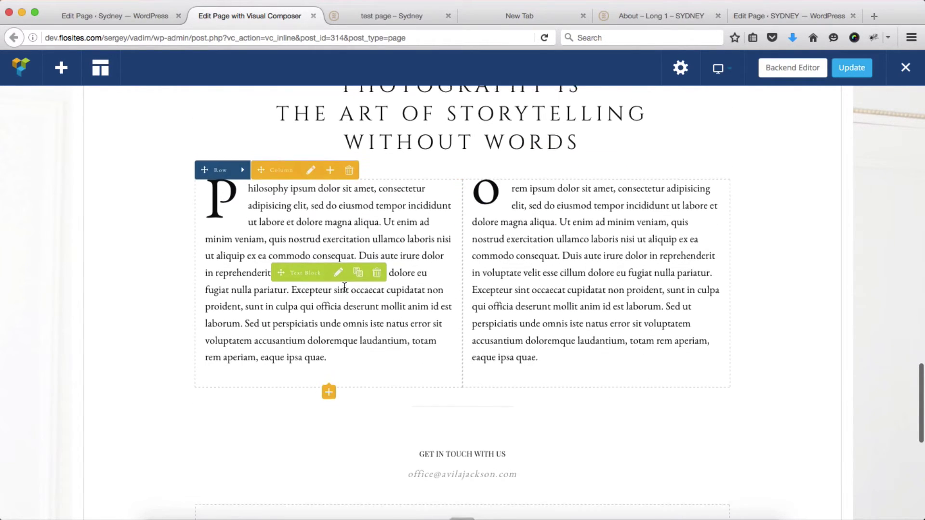
scroll(446, 171, up, 3)
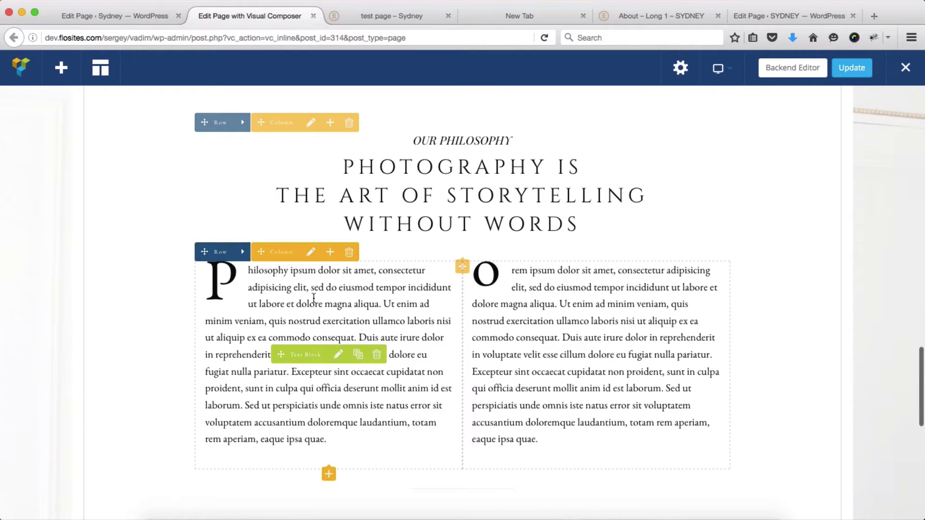
scroll(593, 316, down, 4)
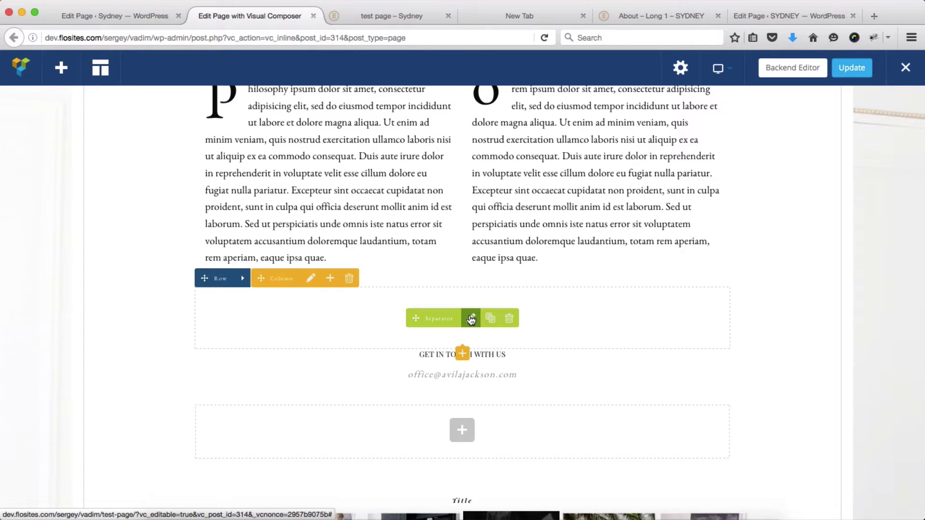
scroll(471, 319, up, 10)
scroll(469, 313, up, 10)
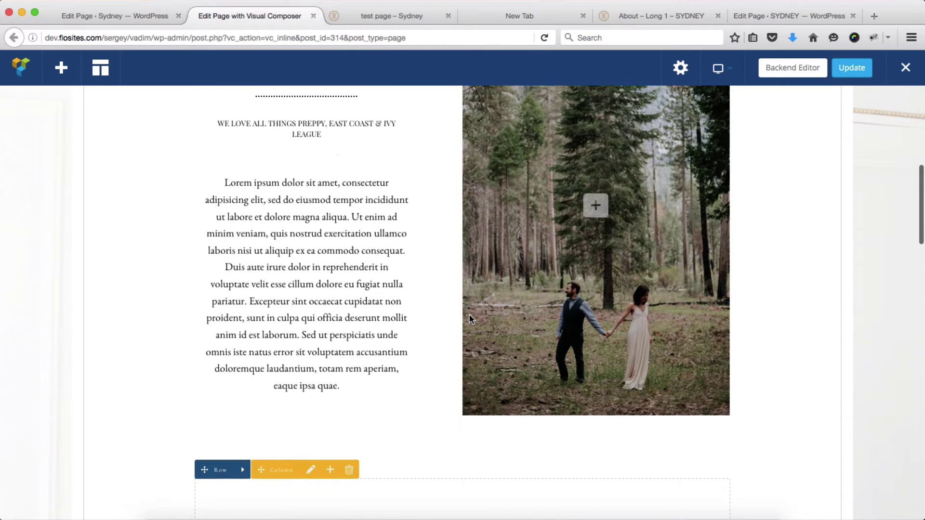
scroll(382, 296, down, 10)
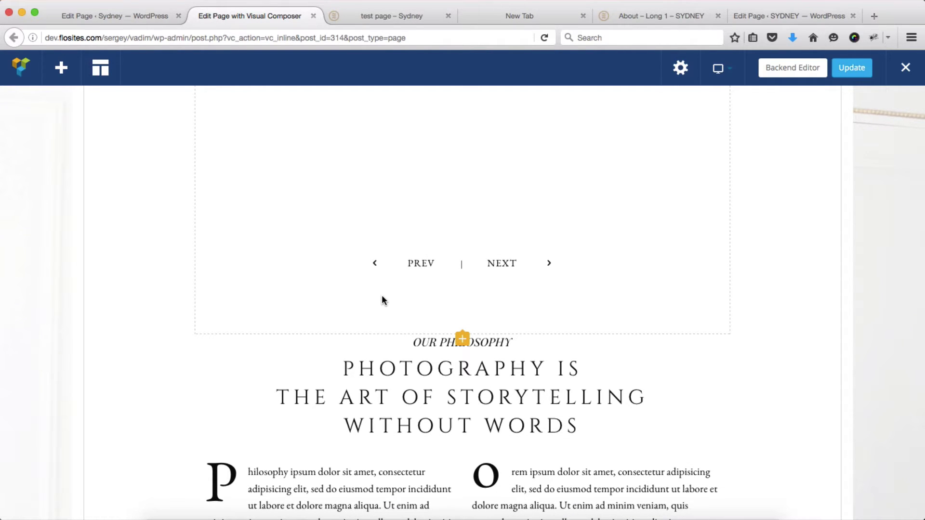
Update the page with the saved edits and reload the live test page.
click(852, 68)
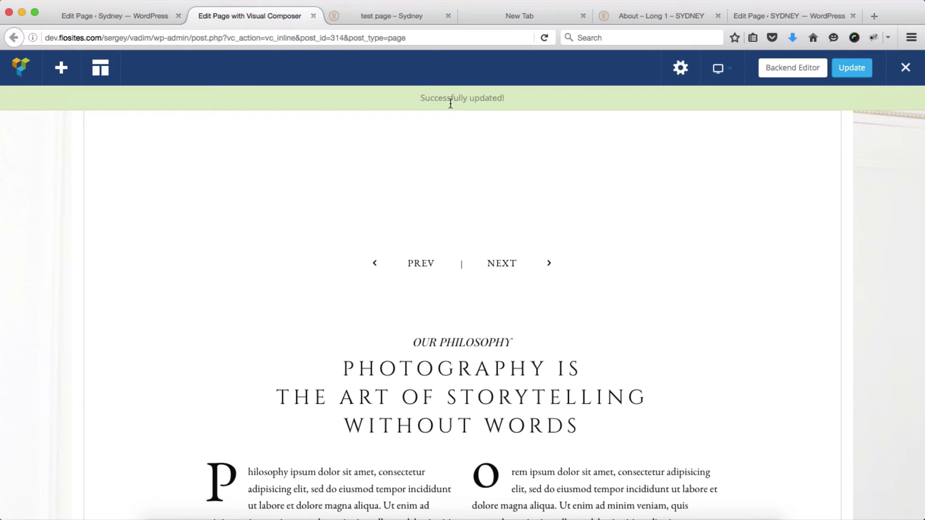
key(ctrl+Tab)
key(super+r)
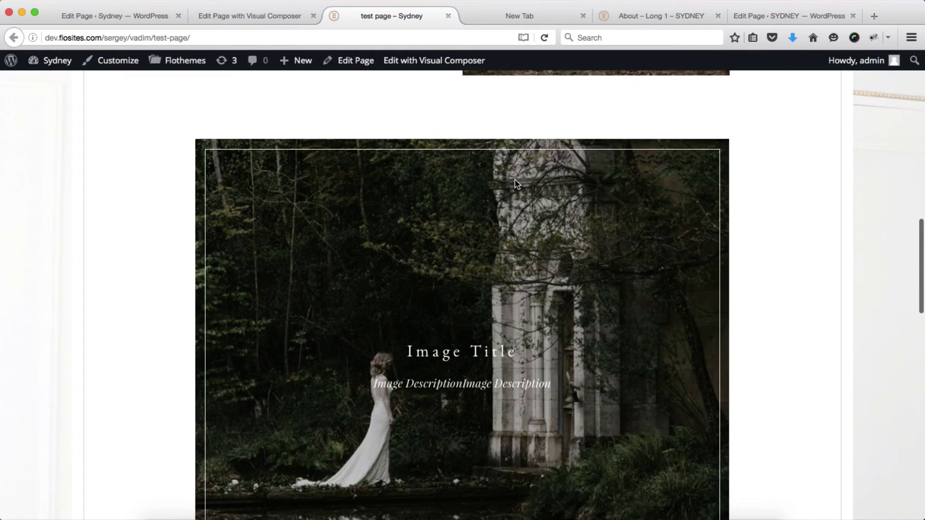
Advance through several images of the slideshow on the live test page to check that it works.
scroll(515, 184, down, 5)
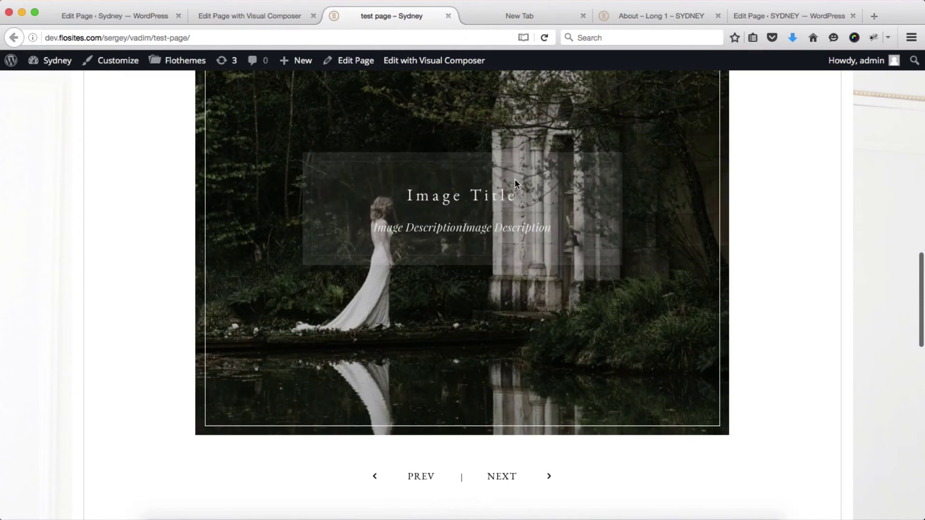
click(506, 477)
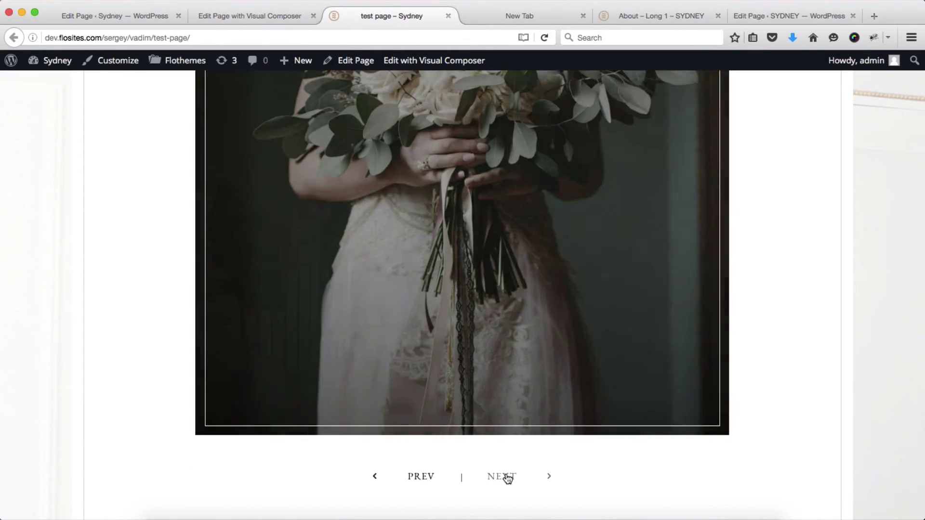
click(507, 477)
click(508, 477)
click(507, 478)
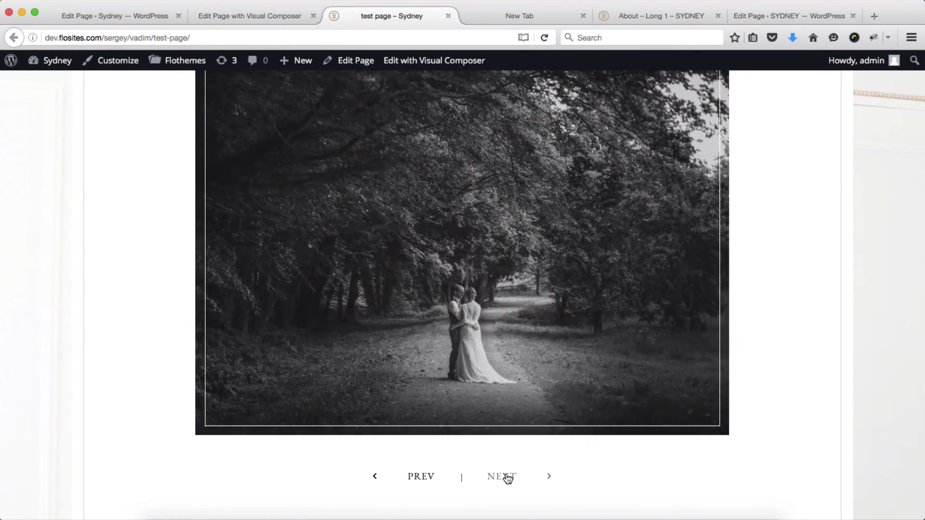
Review the intro section's dotted separator, text and forest photo, and the rest of the live test page.
scroll(516, 457, up, 8)
scroll(554, 289, up, 4)
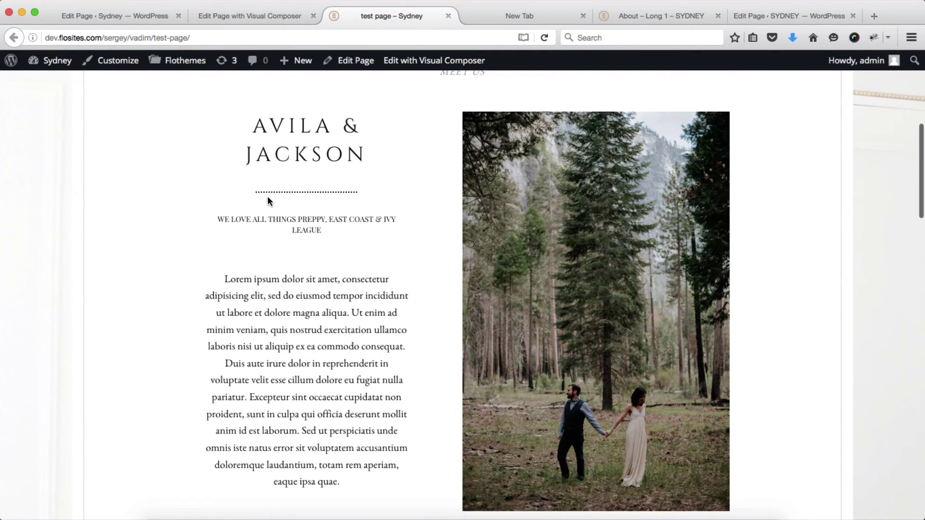
scroll(386, 263, down, 10)
scroll(386, 263, up, 14)
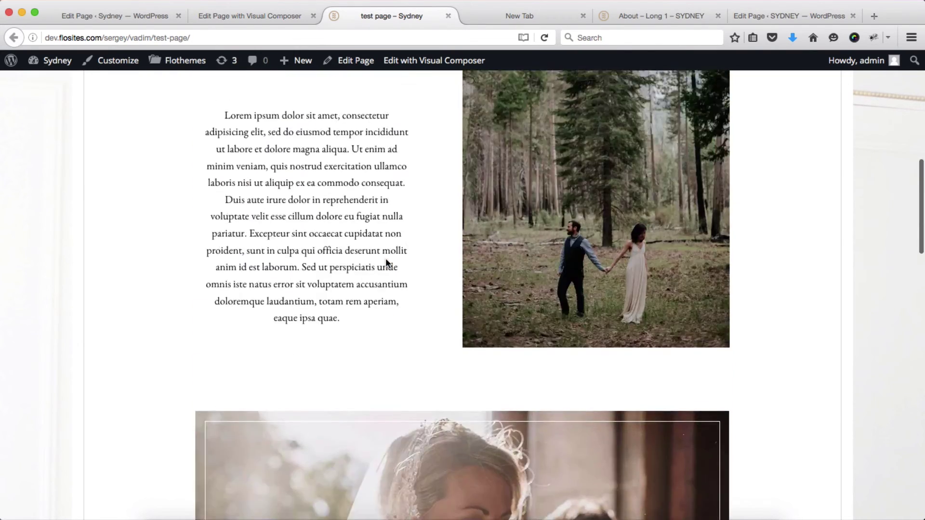